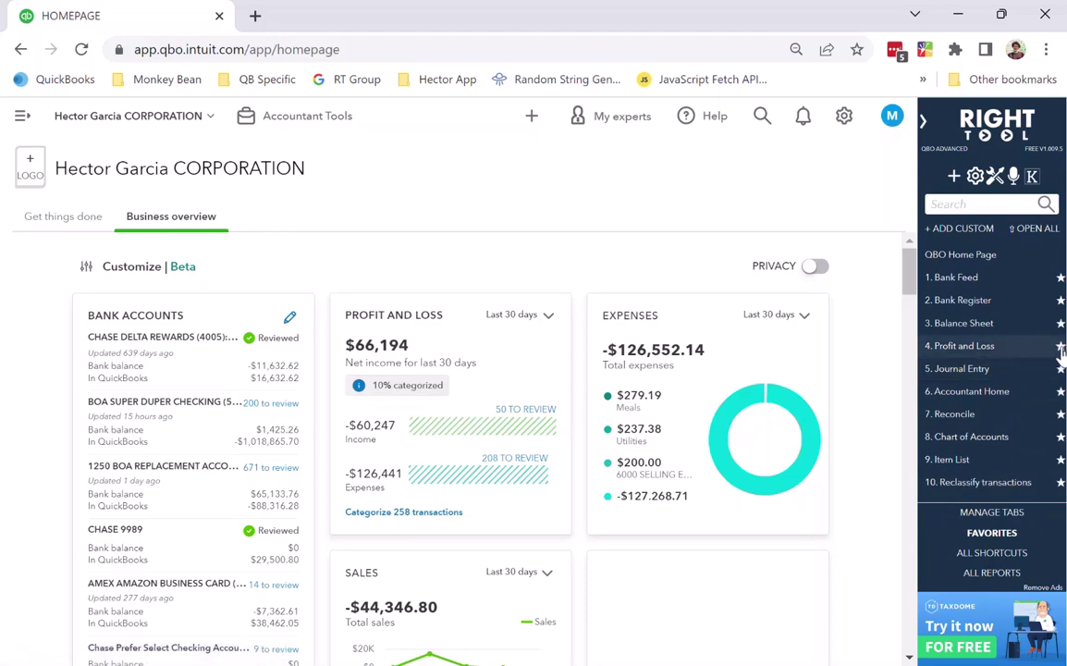
Unstar Profit and Loss, Journal Entry and Reclassify transactions in the RightTool favorites
{"action": "left_click", "coordinate": [1061, 349]}
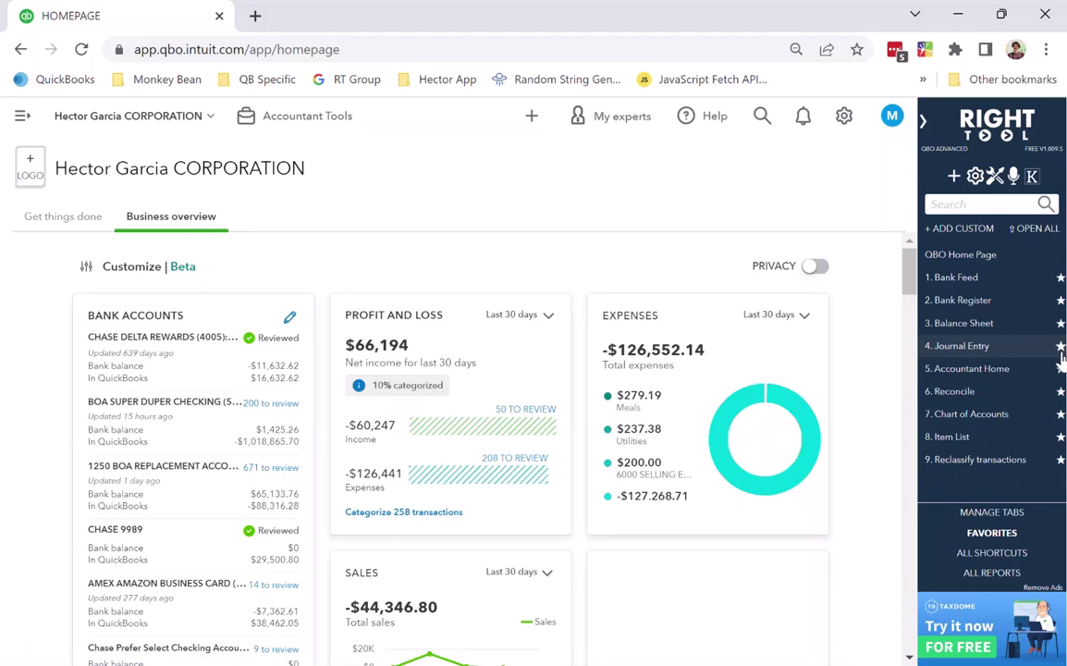
{"action": "left_click", "coordinate": [1060, 350]}
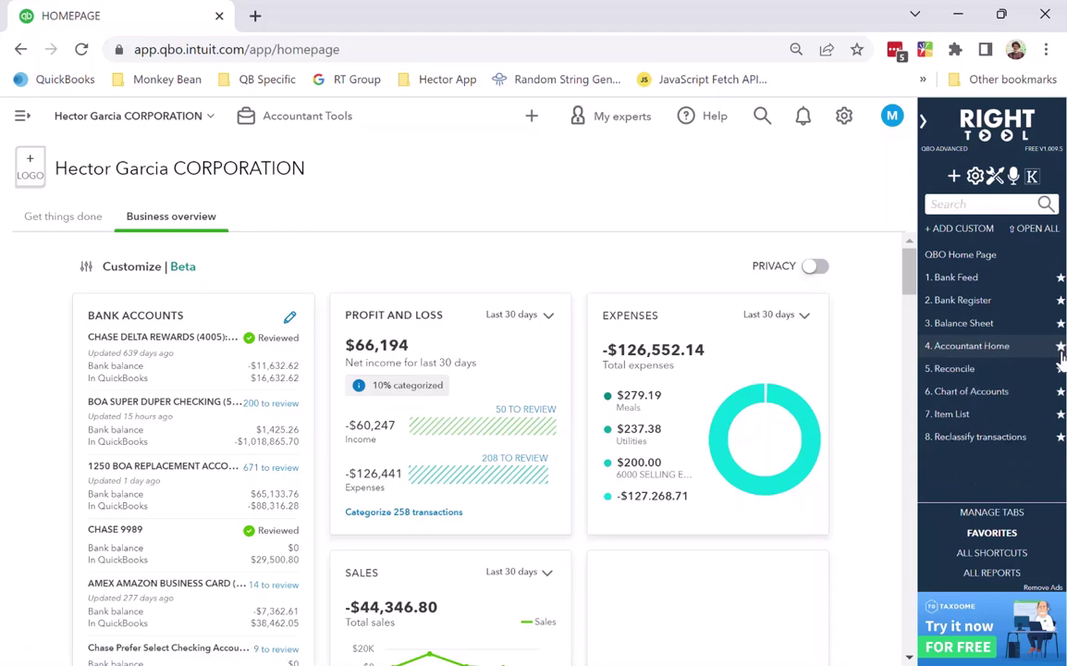
{"action": "left_click", "coordinate": [1061, 435]}
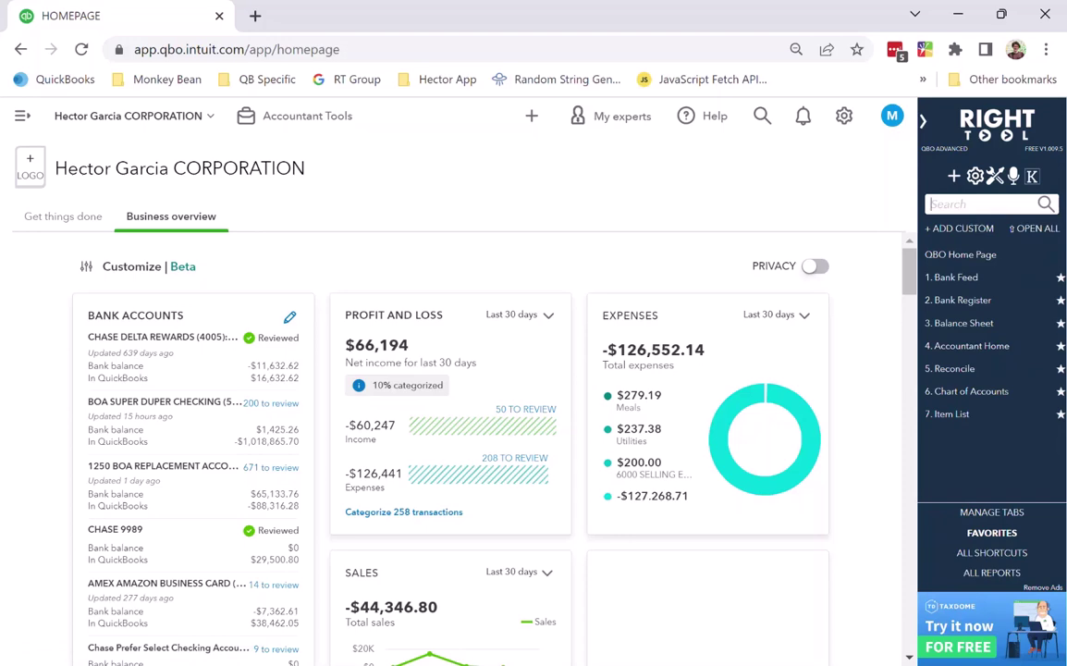
Search 'recla' and star Reclassify transactions again so it sits last in the favorites
{"action": "type", "text": "rec"}
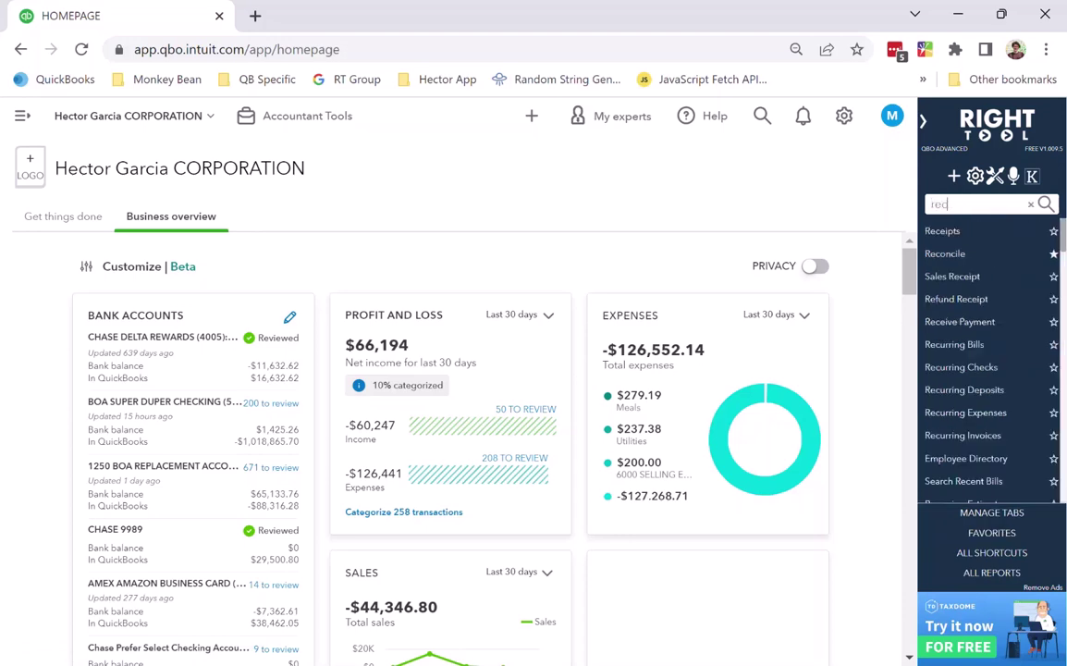
{"action": "type", "text": "l"}
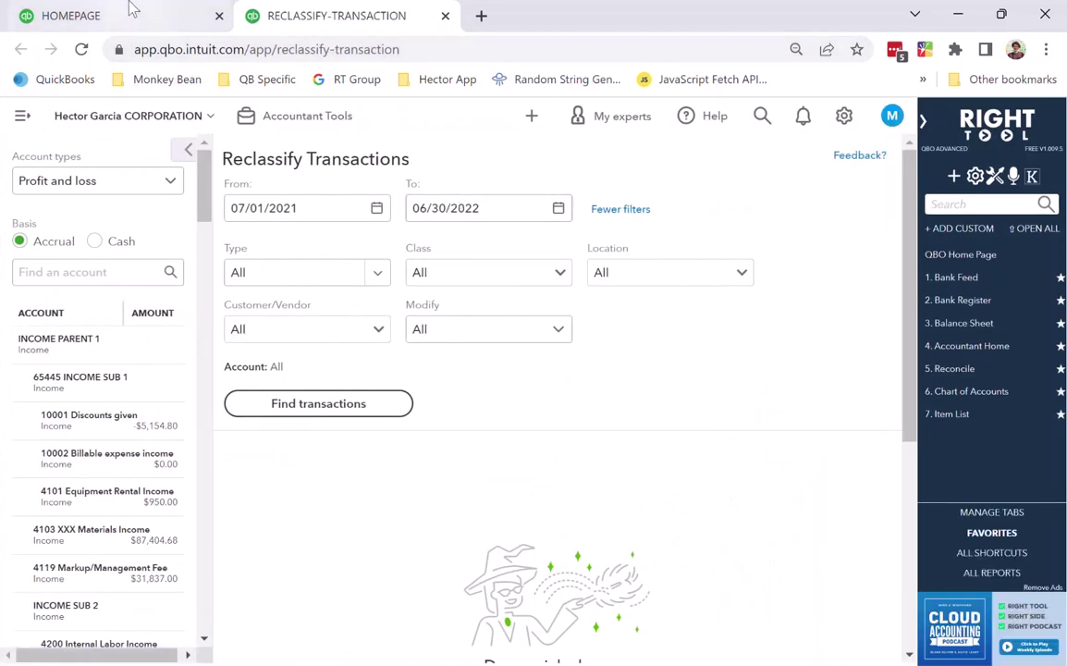
{"action": "left_click", "coordinate": [130, 7]}
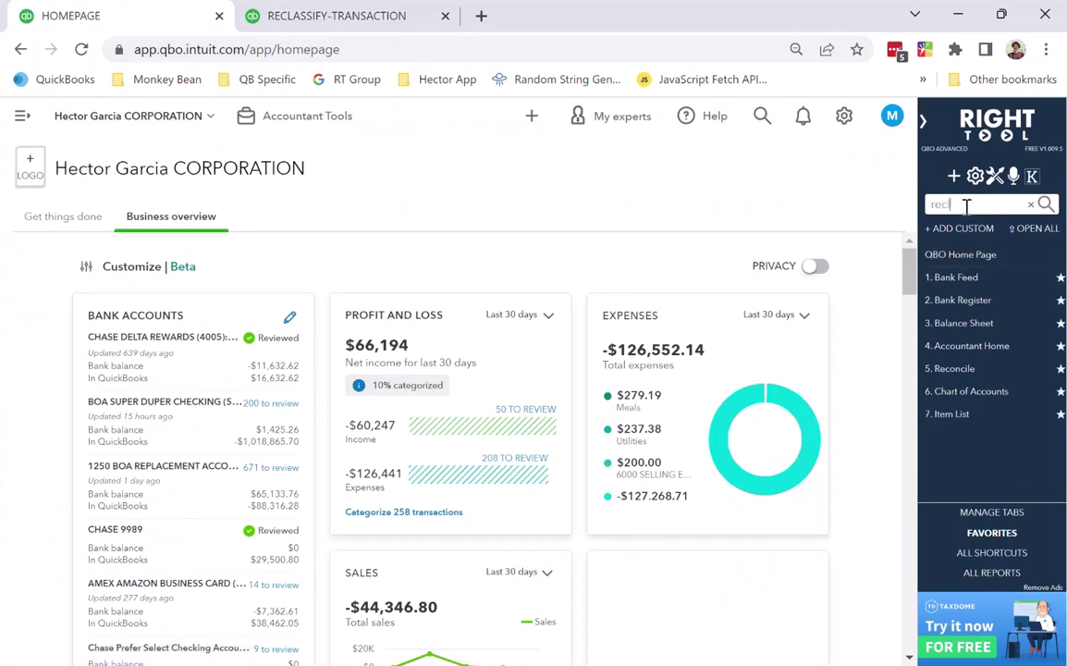
{"action": "type", "text": "a"}
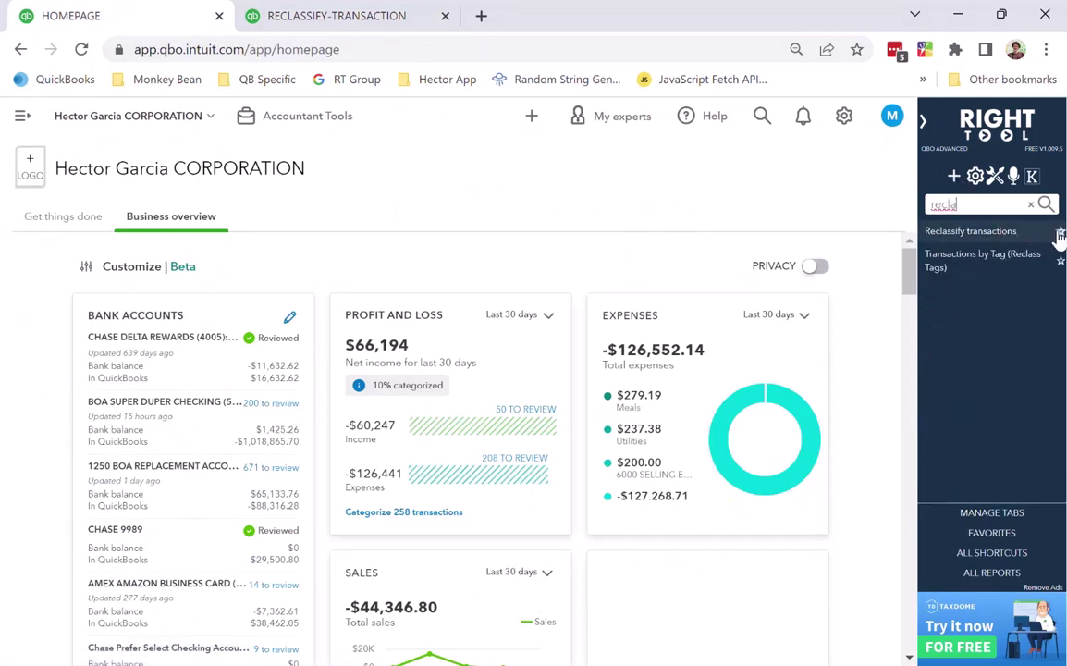
{"action": "left_click", "coordinate": [1060, 232]}
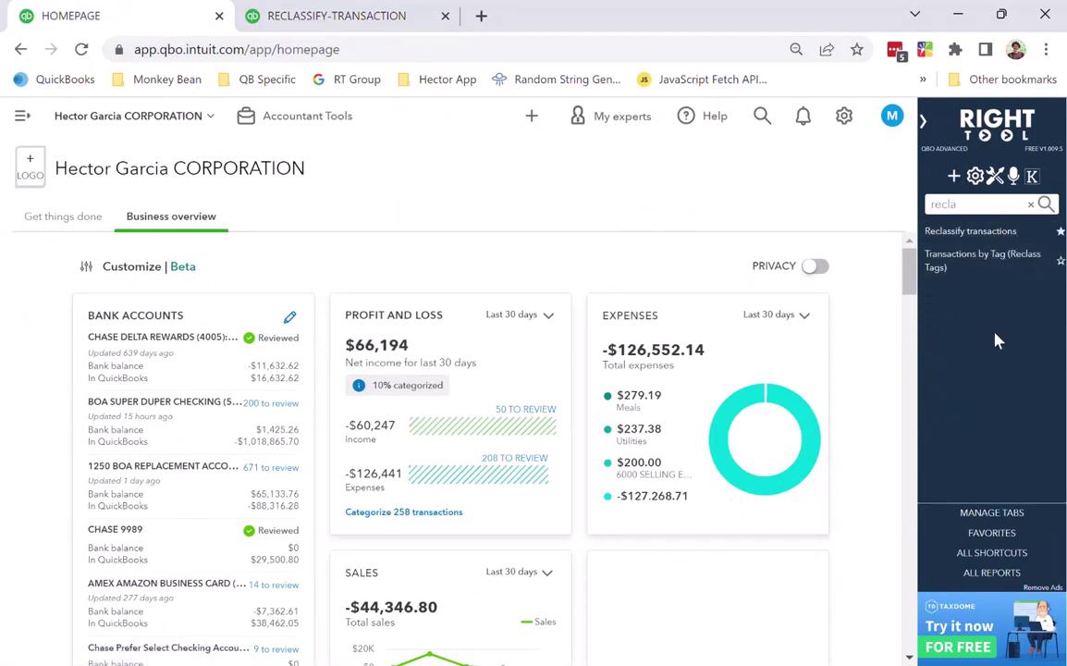
Browse RightTool's favorites, shortcuts and reports lists, then search 'pro' to open Profit and Loss
{"action": "left_click", "coordinate": [991, 532]}
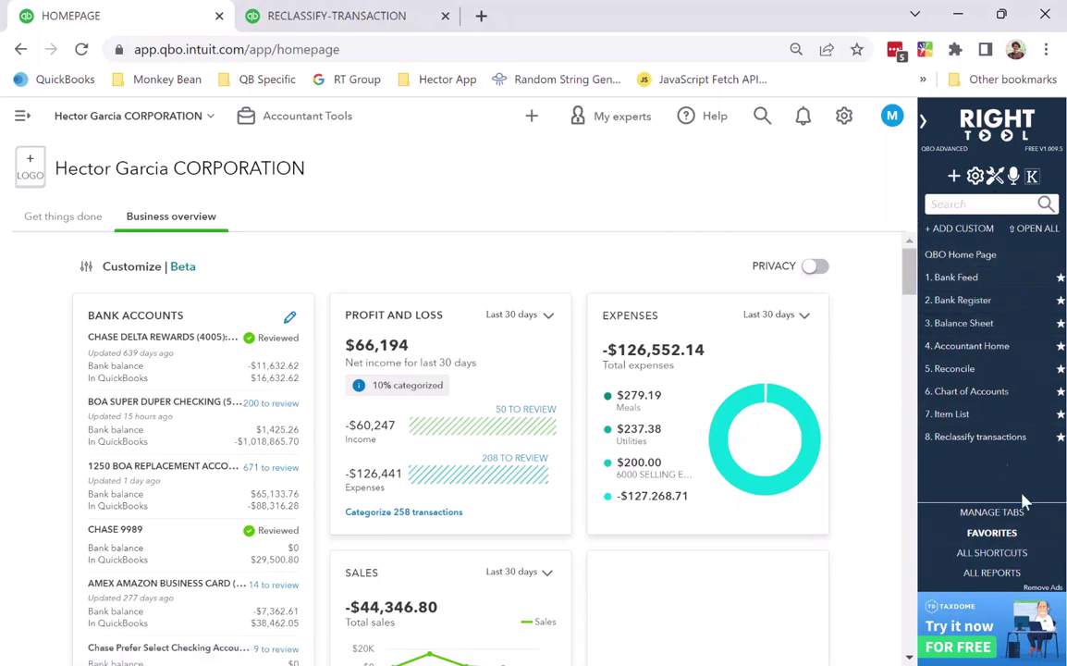
{"action": "left_click", "coordinate": [1013, 554]}
{"action": "left_click", "coordinate": [1012, 572]}
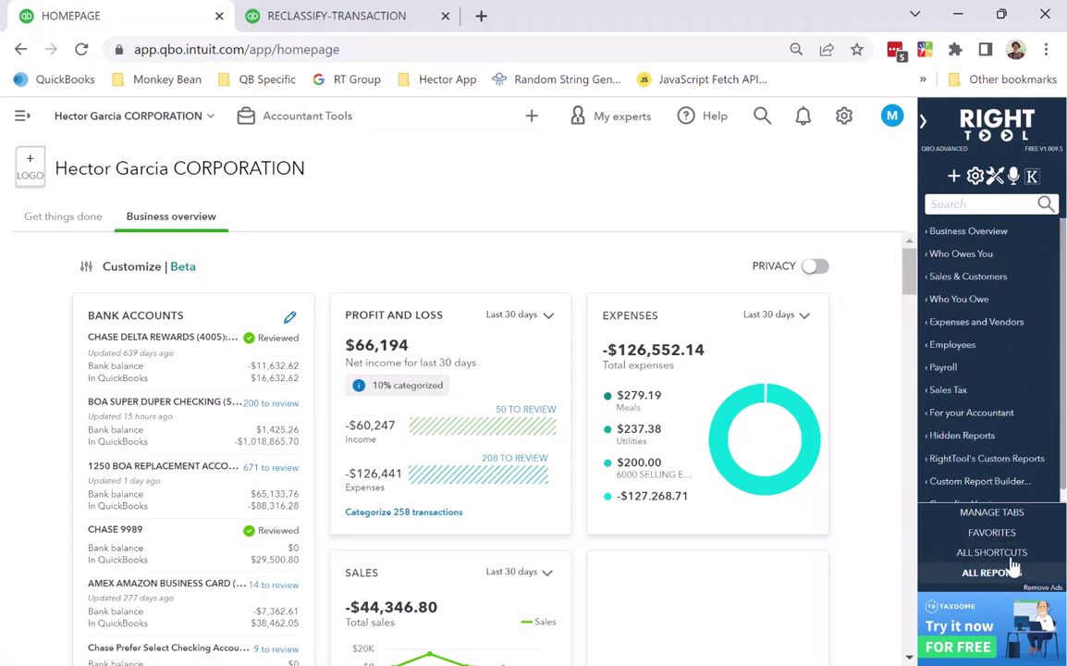
{"action": "left_click", "coordinate": [1012, 553]}
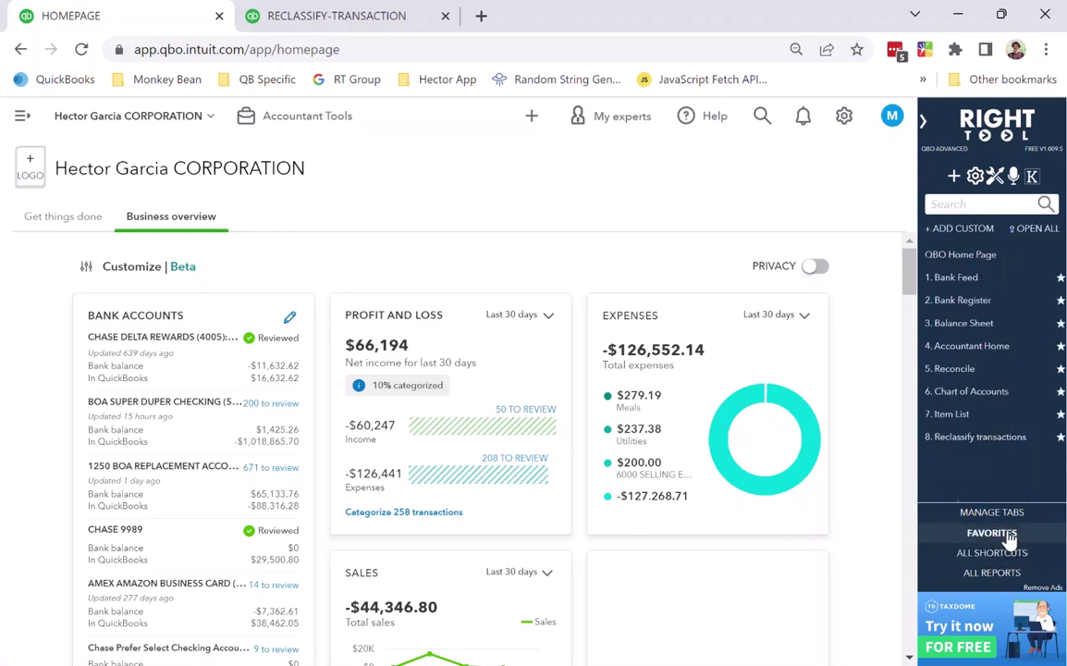
{"action": "left_click", "coordinate": [962, 206]}
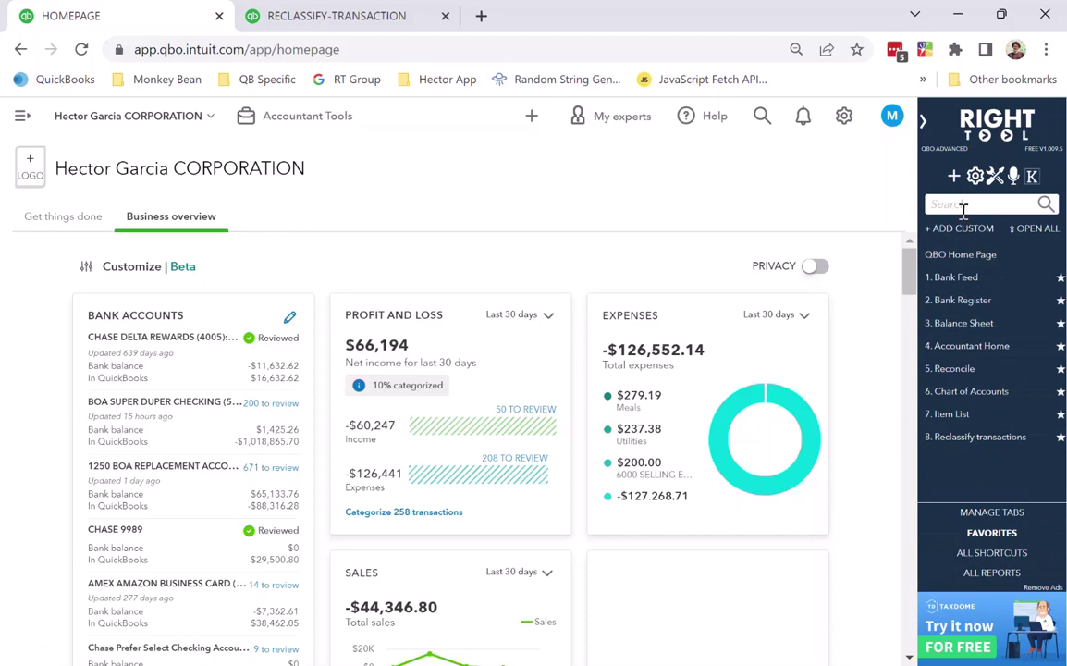
{"action": "type", "text": "pro"}
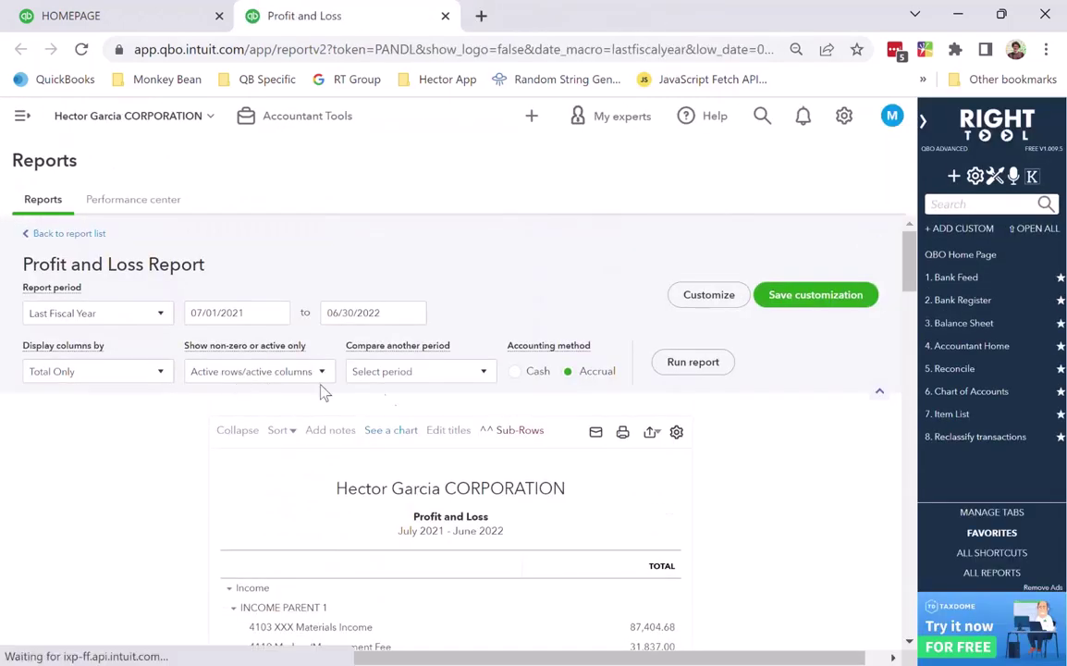
Set the Profit and Loss report period to Since 90 Days Ago and rerun it
{"action": "left_click", "coordinate": [155, 314]}
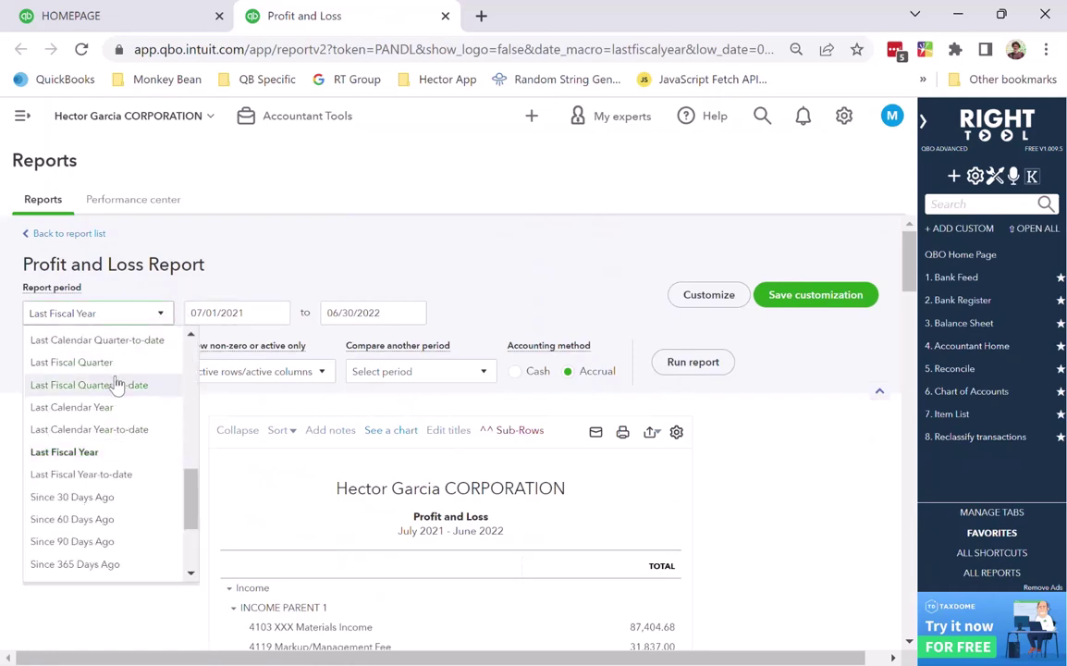
{"action": "scroll", "coordinate": [118, 407], "scroll_direction": "down", "scroll_amount": 3}
{"action": "left_click", "coordinate": [73, 390]}
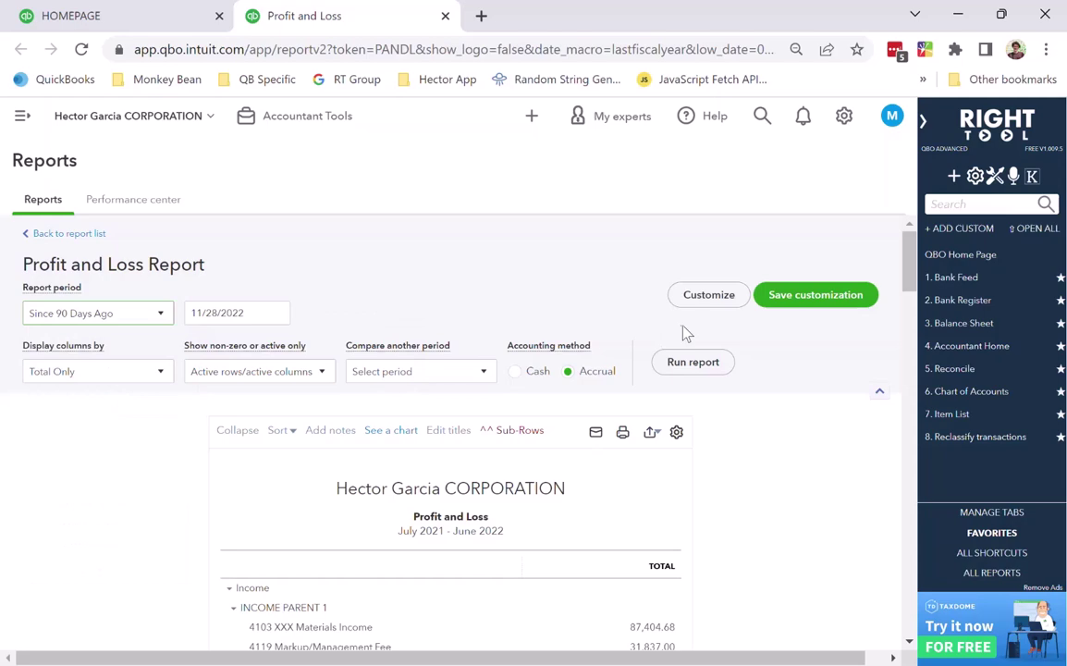
{"action": "left_click", "coordinate": [705, 361]}
{"action": "scroll", "coordinate": [647, 379], "scroll_direction": "down", "scroll_amount": 2}
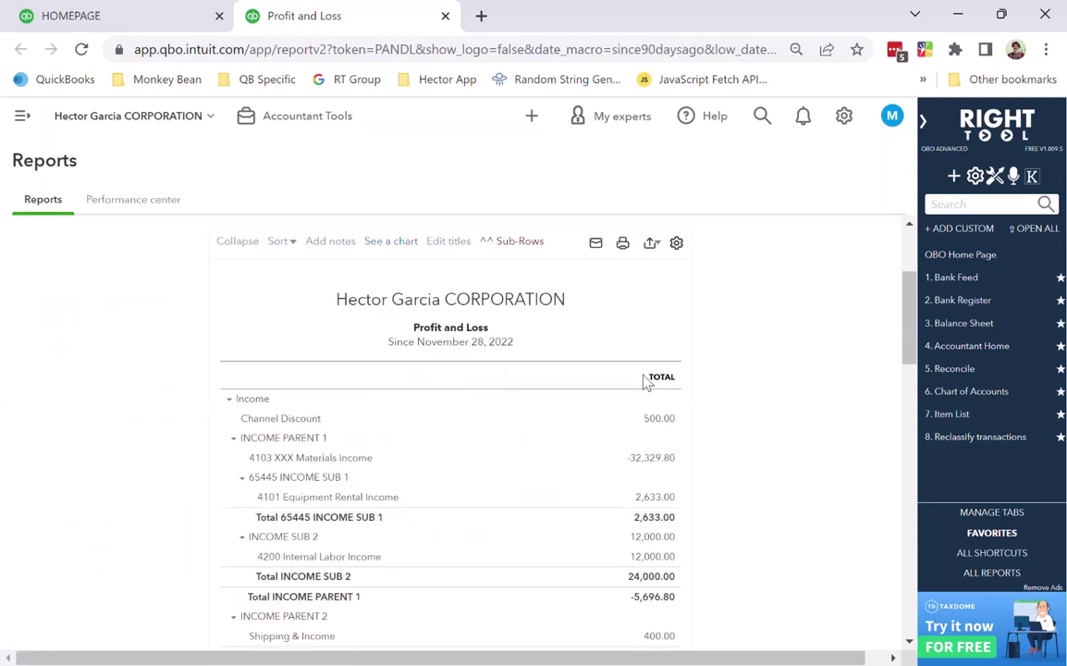
Save the 90-day report as custom favorite 'Profit and Loss - 90 Days Ago'
{"action": "left_click", "coordinate": [950, 231]}
{"action": "type", "text": "Profit and Loss - 90 Days Ago"}
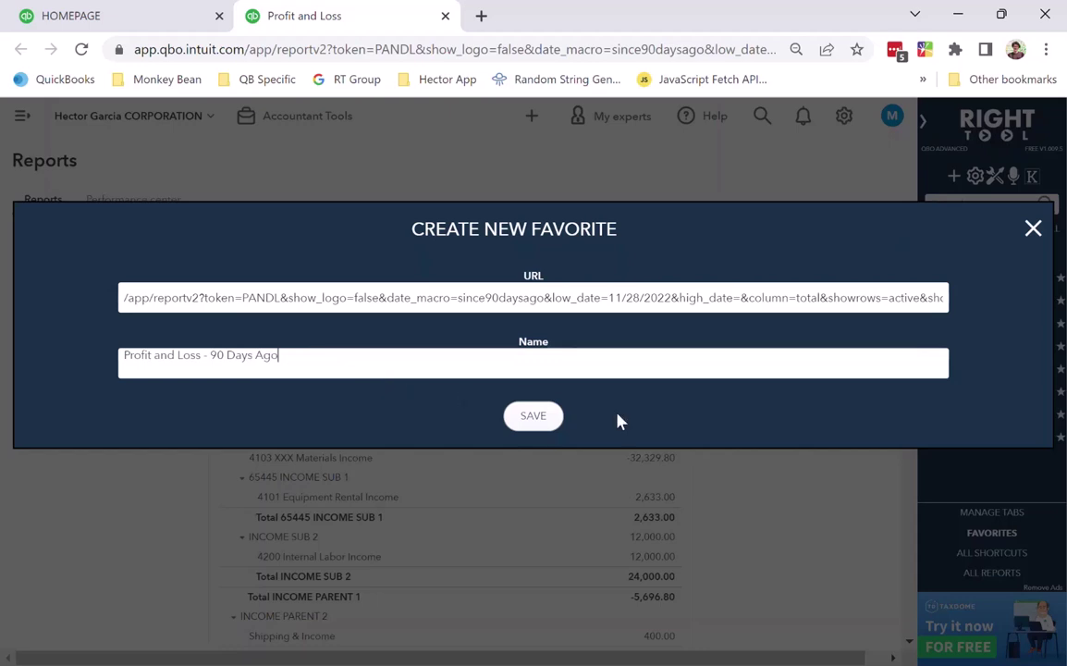
{"action": "left_click", "coordinate": [517, 417]}
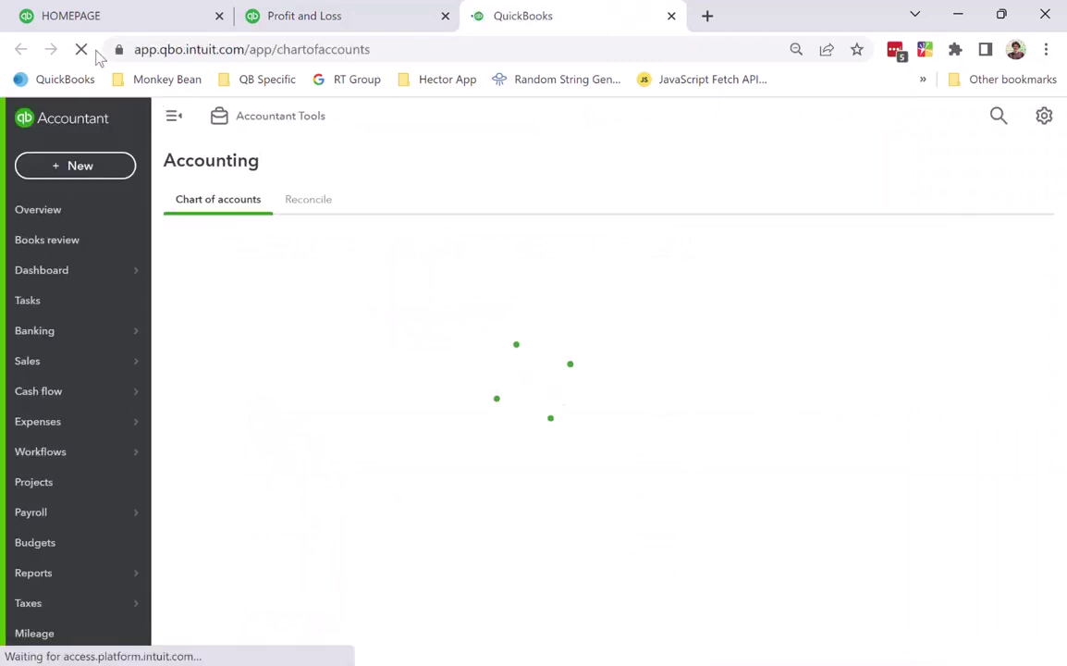
From the homepage tab, open Chart of Accounts via the RightTool favorites
{"action": "left_click", "coordinate": [86, 16]}
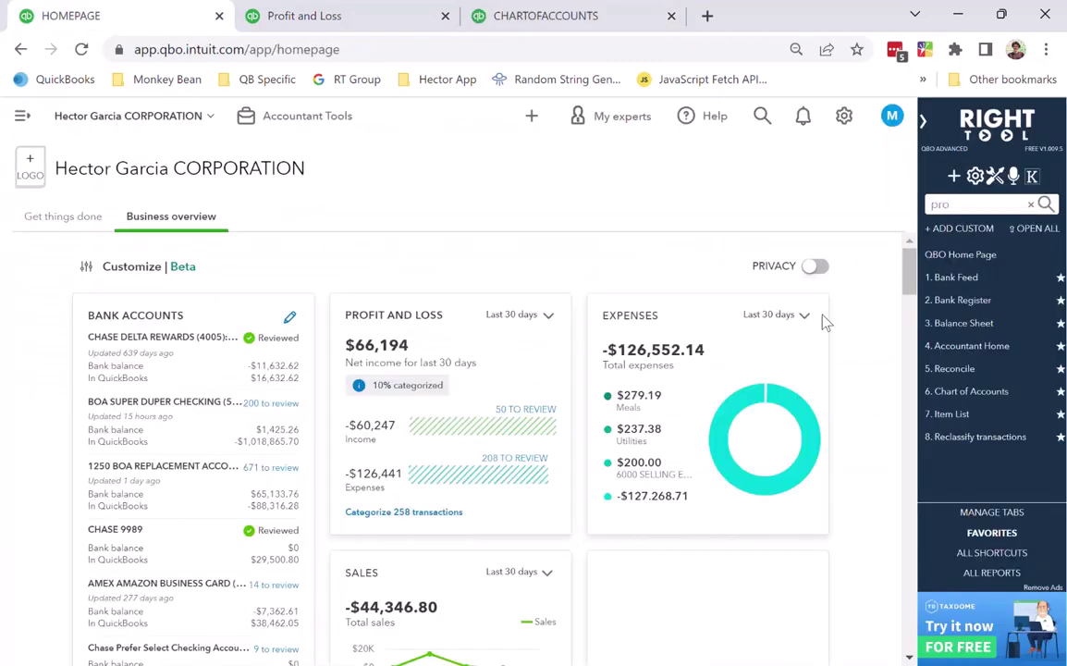
{"action": "left_click", "coordinate": [966, 391]}
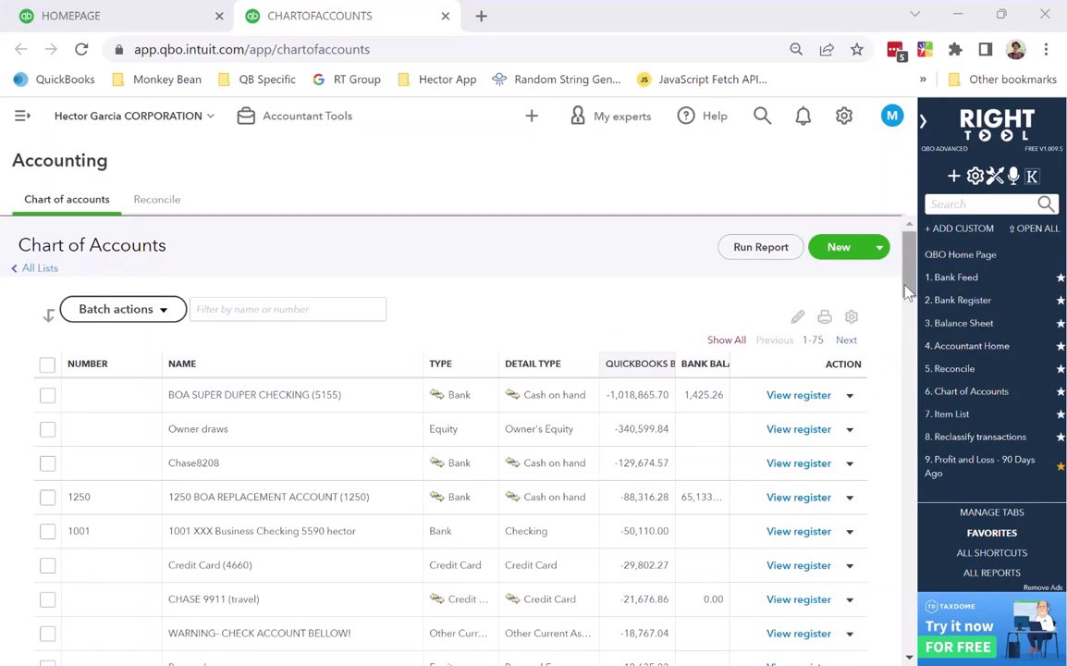
On the next accounts page, edit and re-save the Out Of Scope Agency Payable account
{"action": "left_click", "coordinate": [851, 340]}
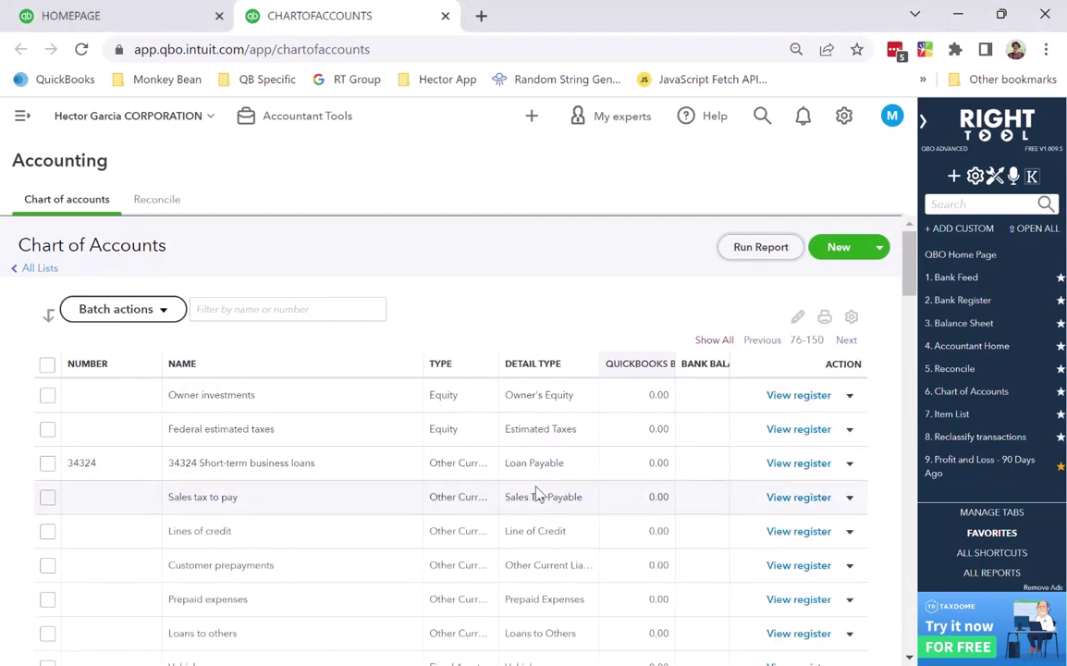
{"action": "scroll", "coordinate": [637, 481], "scroll_direction": "down", "scroll_amount": 5}
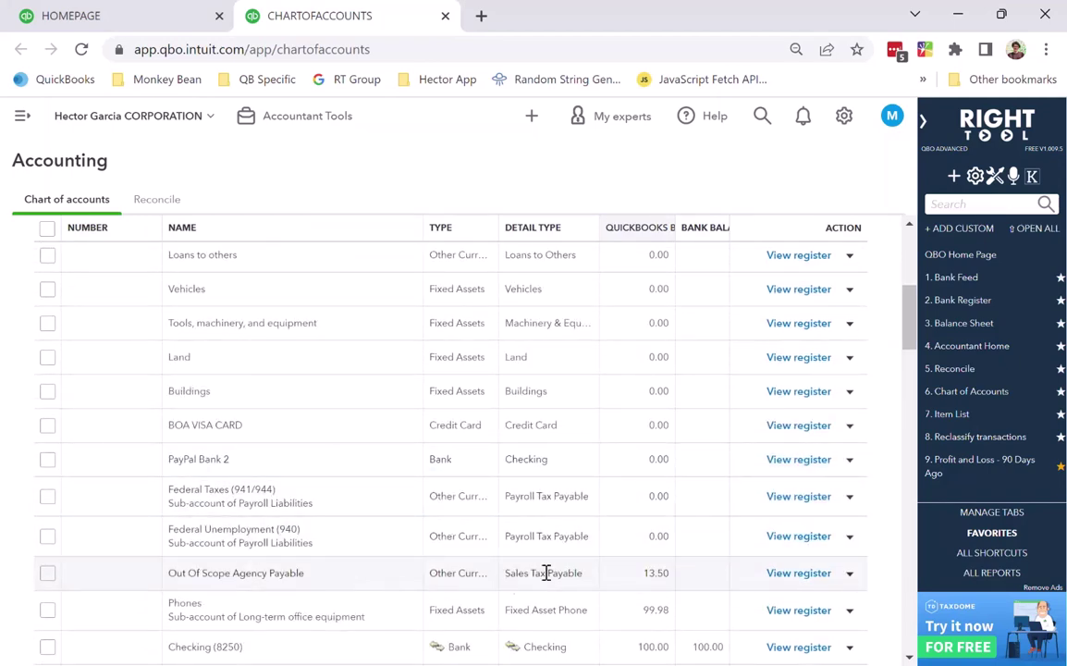
{"action": "left_click", "coordinate": [852, 576]}
{"action": "left_click", "coordinate": [786, 596]}
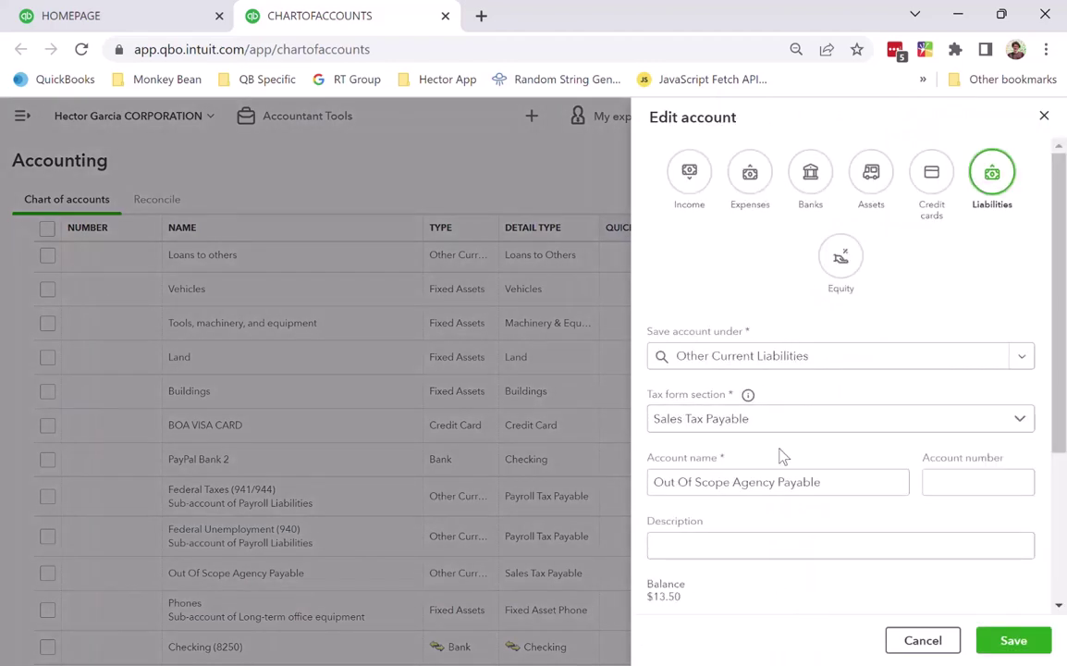
{"action": "left_click", "coordinate": [845, 471]}
{"action": "left_click", "coordinate": [1017, 638]}
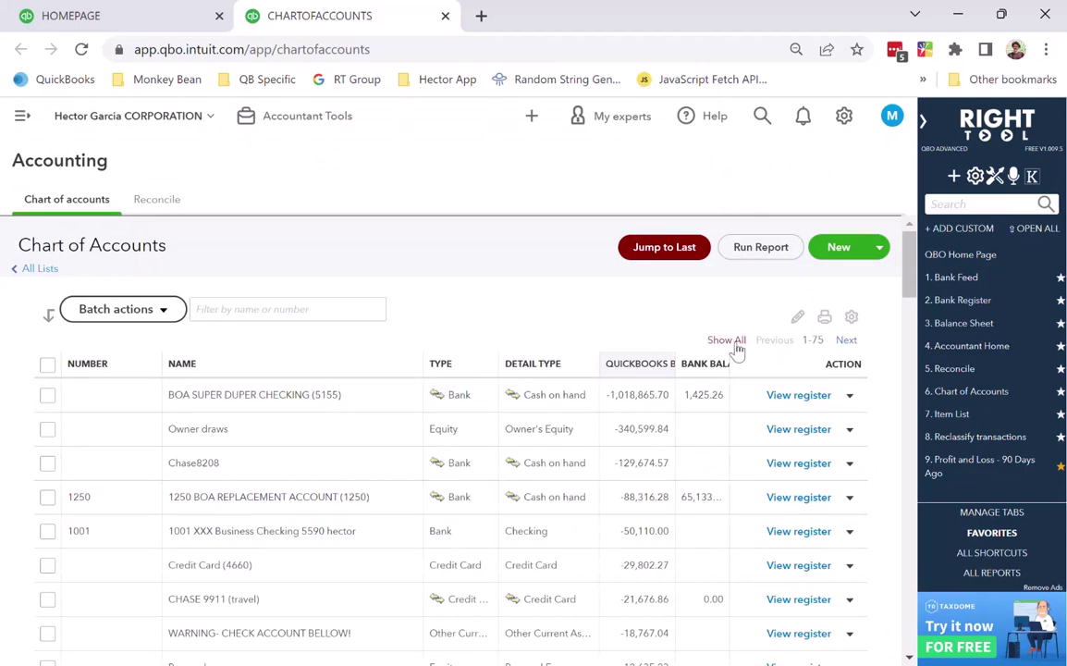
Jump the Chart of Accounts back to the last edited account
{"action": "scroll", "coordinate": [583, 395], "scroll_direction": "down", "scroll_amount": 3}
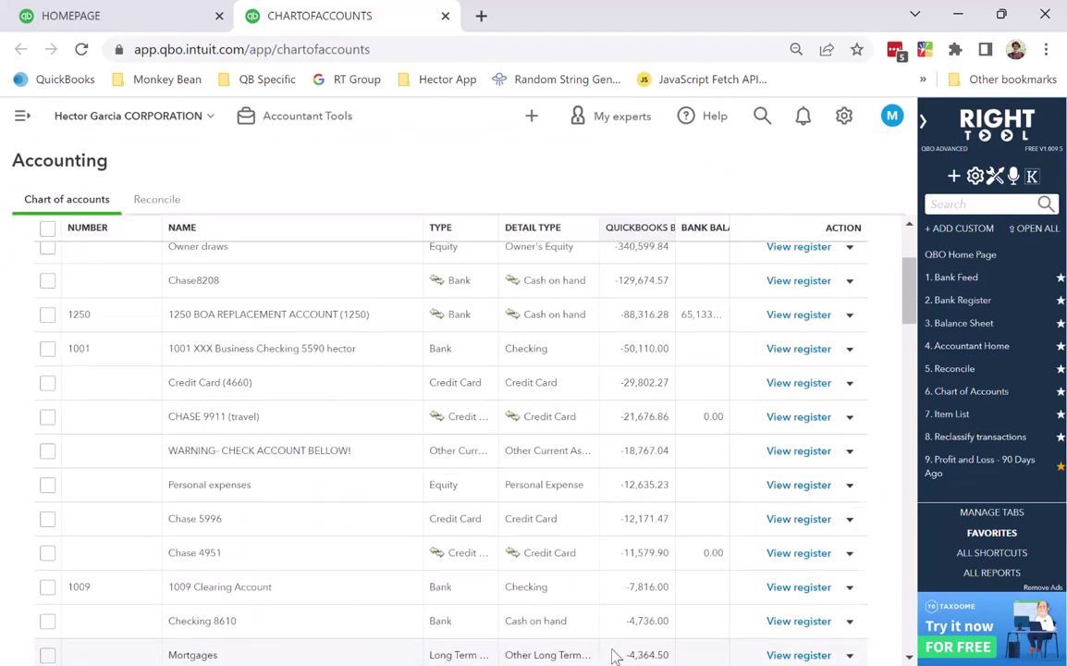
{"action": "scroll", "coordinate": [634, 504], "scroll_direction": "down", "scroll_amount": 4}
{"action": "scroll", "coordinate": [636, 396], "scroll_direction": "up", "scroll_amount": 7}
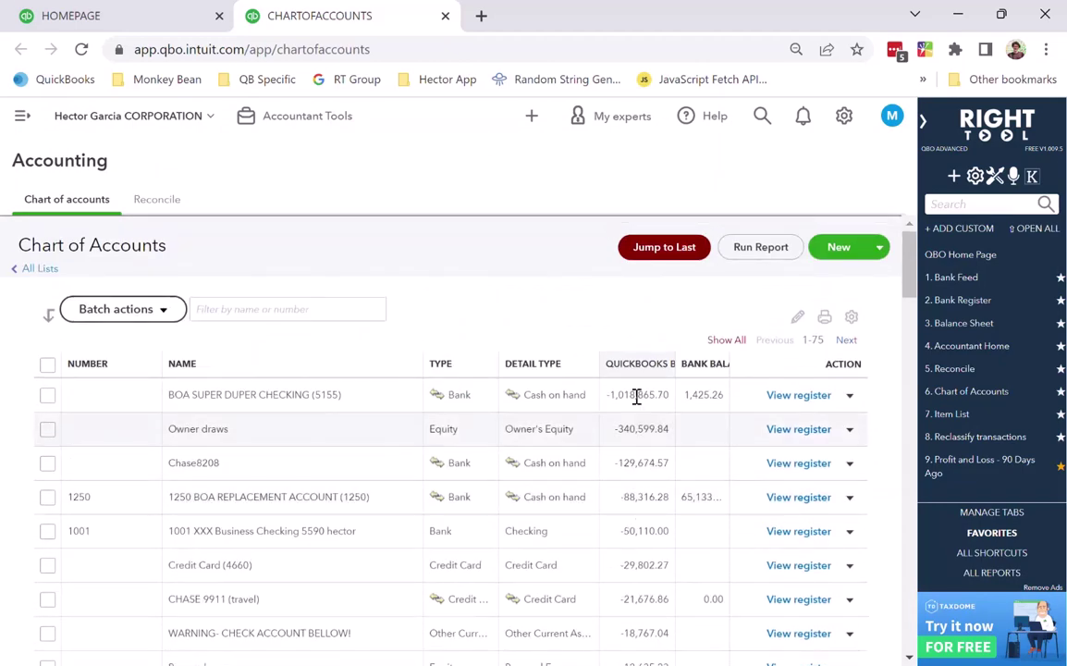
{"action": "left_click", "coordinate": [647, 257]}
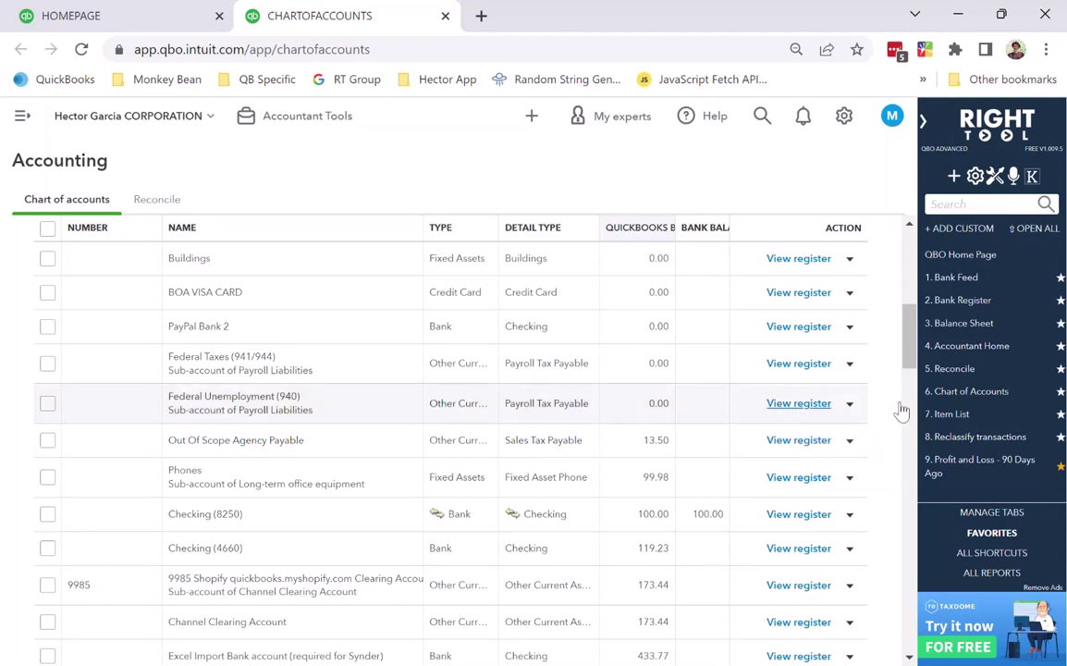
Close the Chart of Accounts tab, pin RightTool to the toolbar, and reload the extension
{"action": "key", "text": "ctrl+w"}
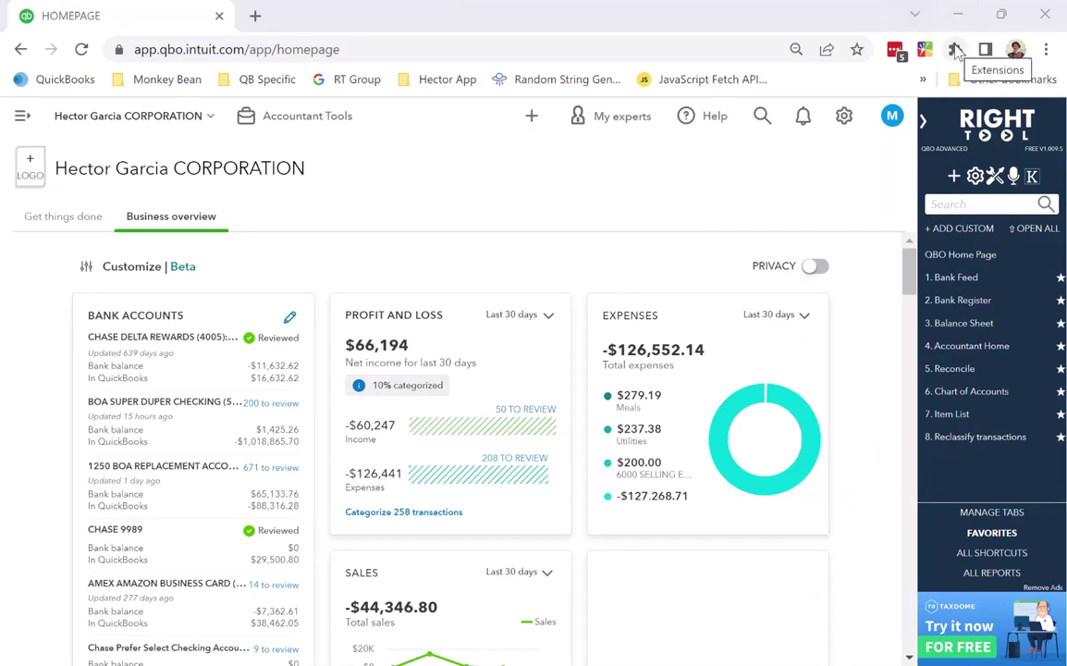
{"action": "left_click", "coordinate": [954, 50]}
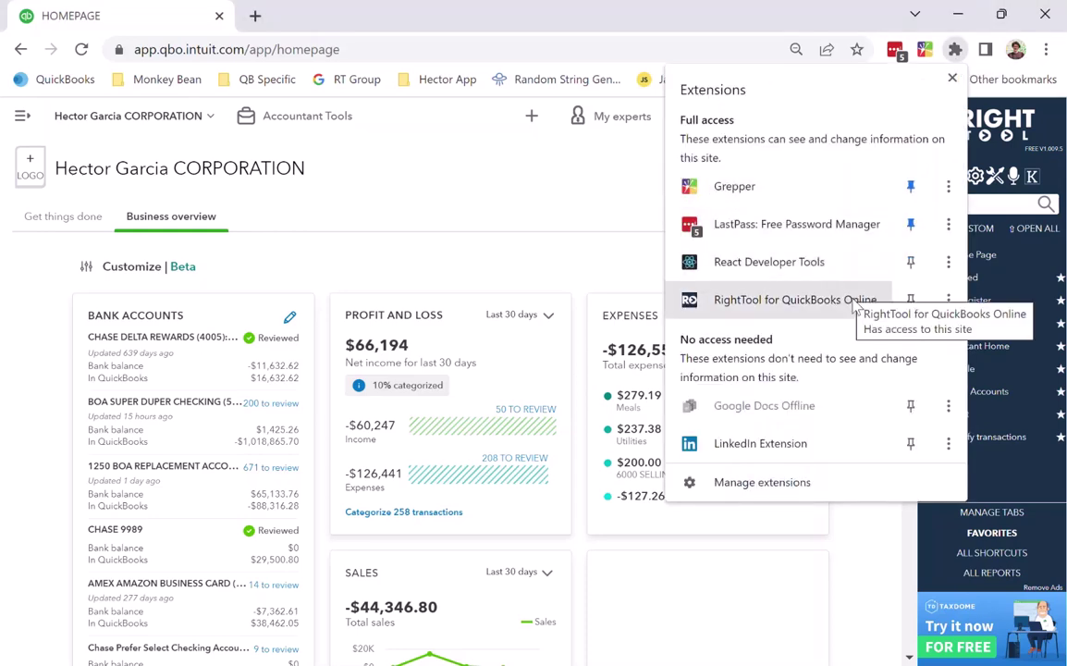
{"action": "left_click", "coordinate": [910, 300]}
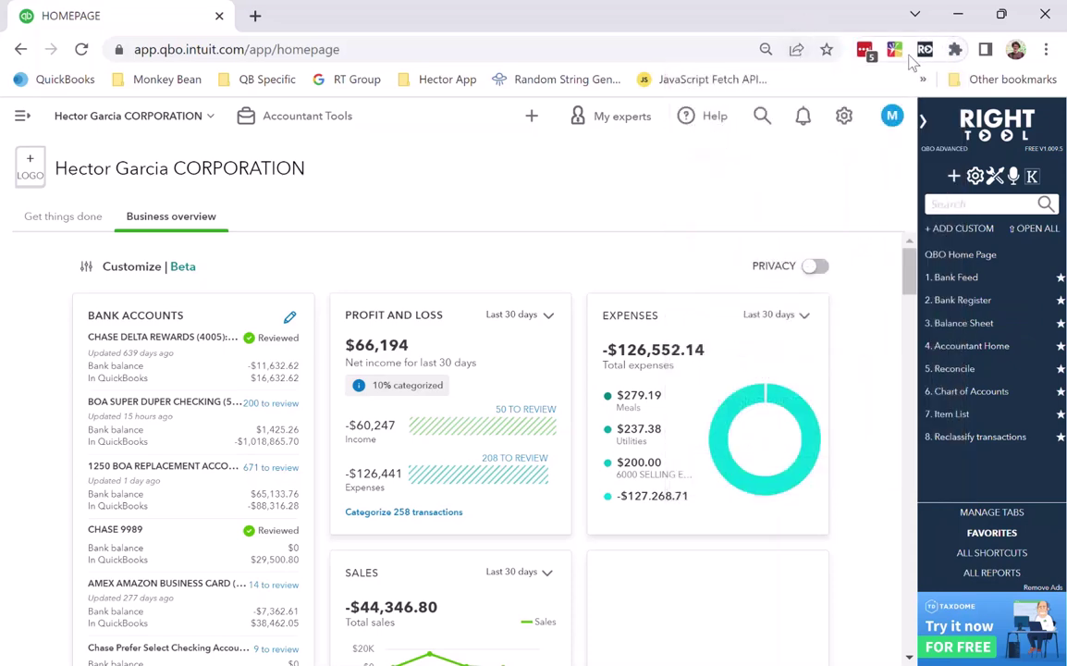
{"action": "left_click", "coordinate": [924, 54]}
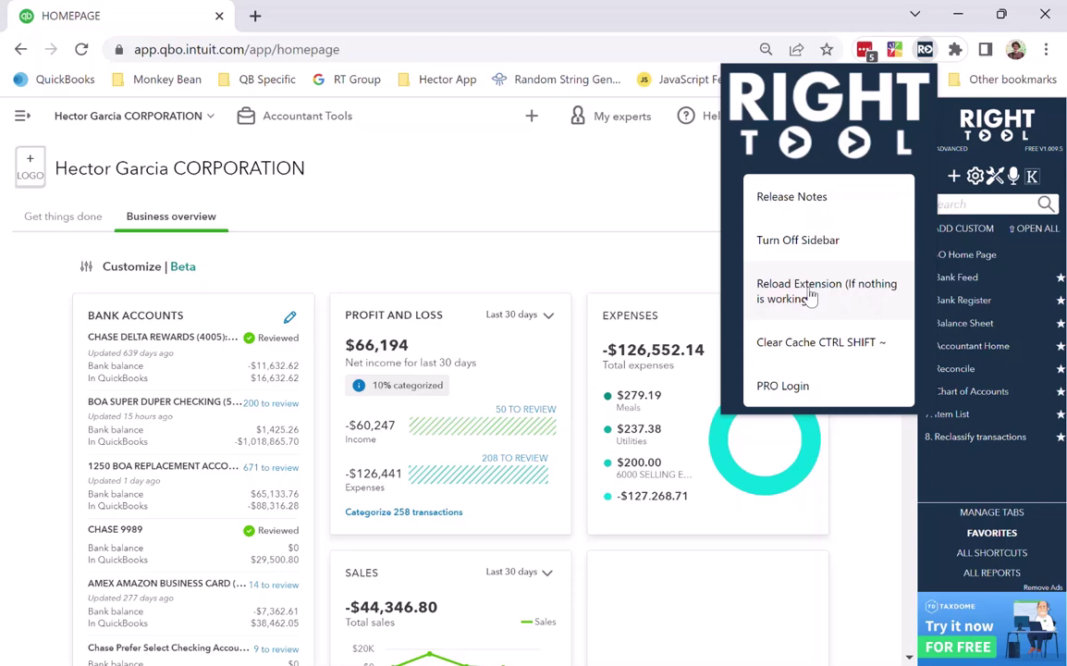
{"action": "left_click", "coordinate": [809, 294]}
In RightTool Accessibility settings, try font size 5 and -5, then reset RT Font Size Modifier to 0
{"action": "left_click", "coordinate": [996, 178]}
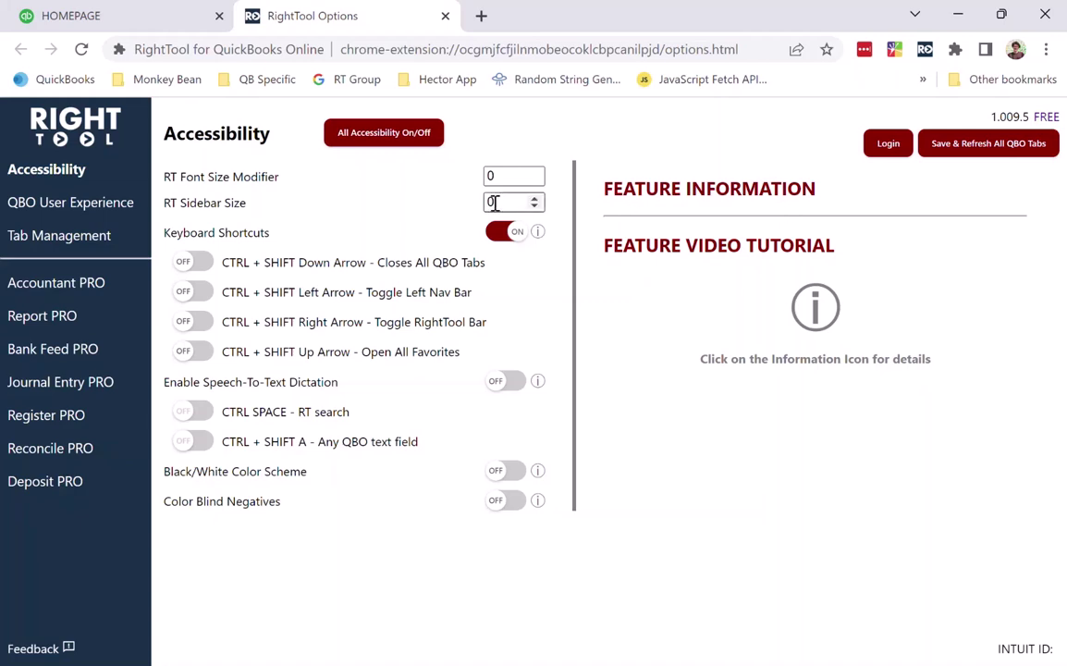
{"action": "mouse_move", "coordinate": [509, 176]}
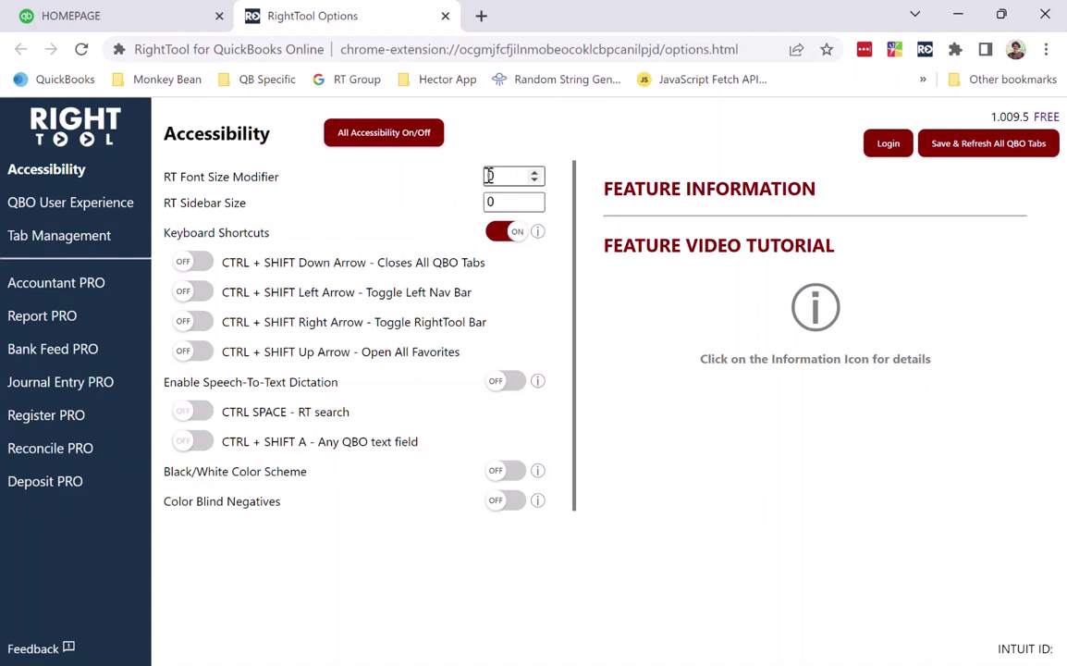
{"action": "left_click", "coordinate": [190, 177]}
{"action": "left_click", "coordinate": [226, 203]}
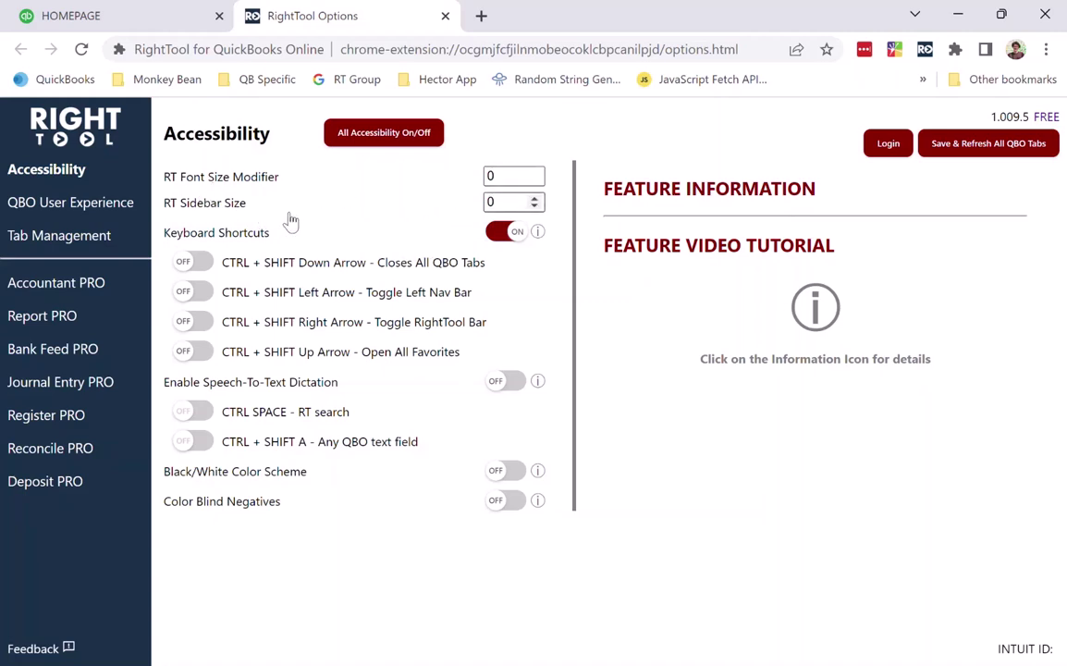
{"action": "left_click", "coordinate": [495, 177]}
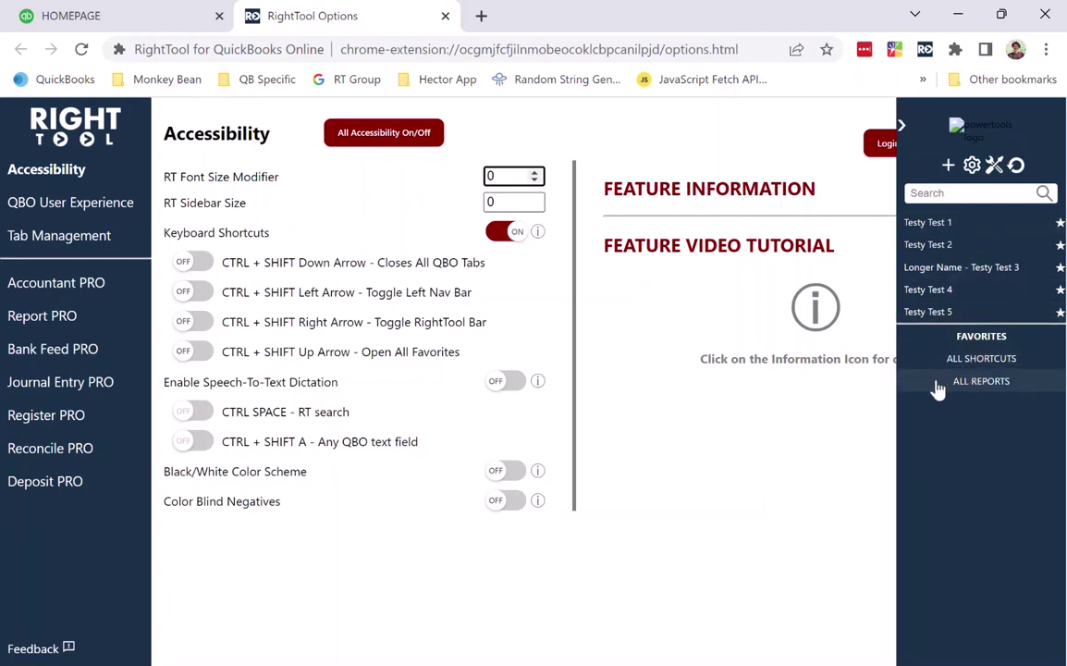
{"action": "left_click", "coordinate": [533, 174]}
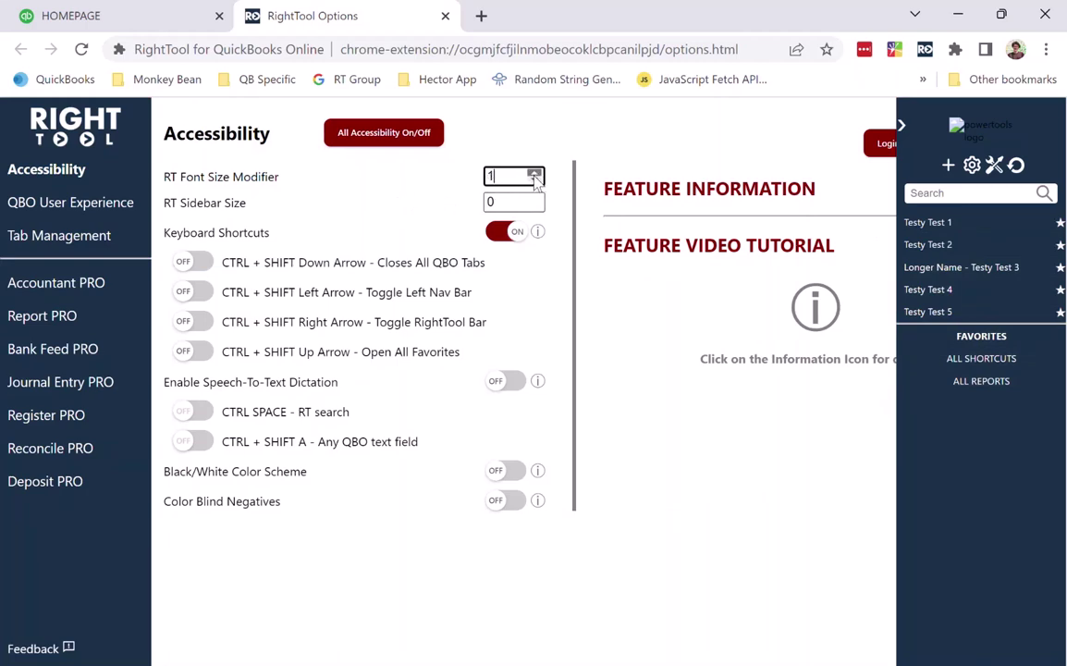
{"action": "left_click", "coordinate": [534, 174]}
{"action": "left_click", "coordinate": [533, 175]}
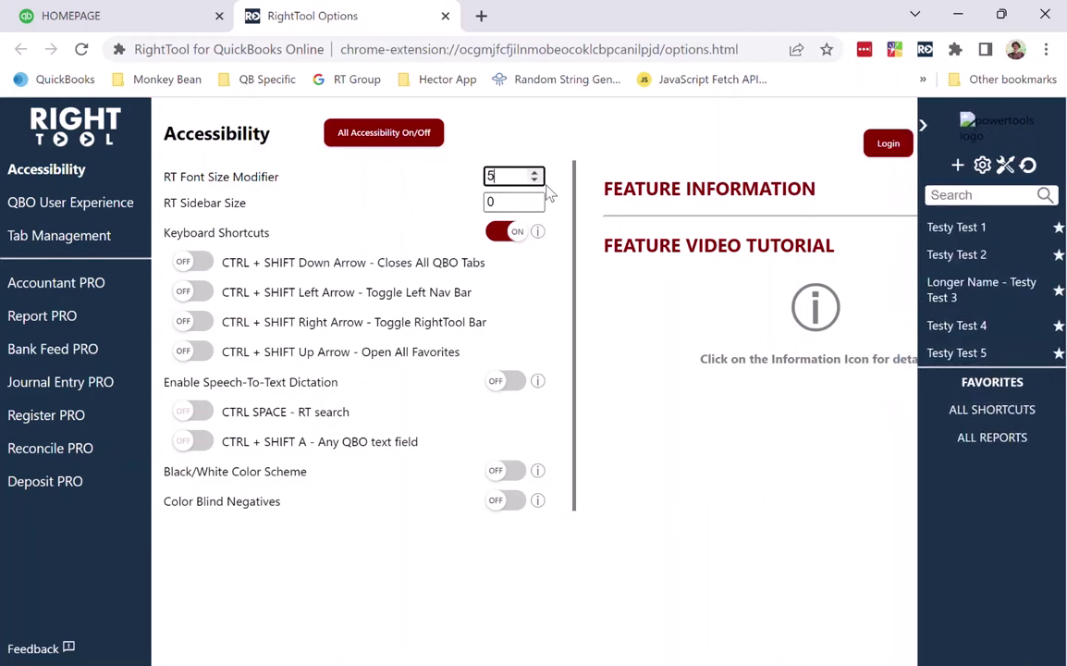
{"action": "left_click", "coordinate": [534, 180]}
{"action": "double_click", "coordinate": [535, 179]}
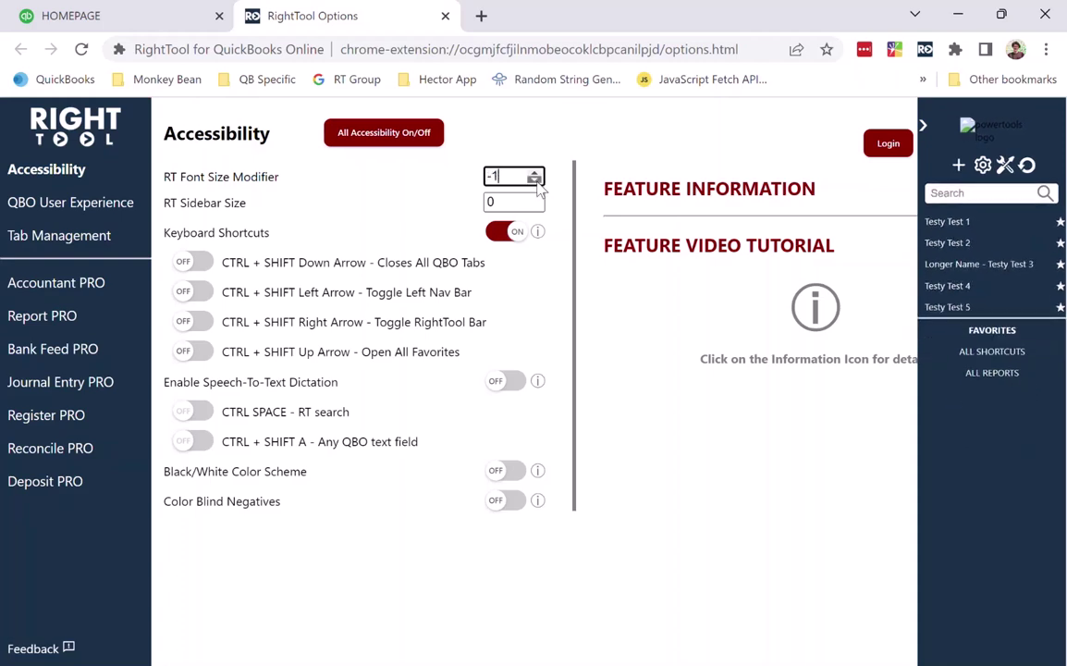
{"action": "double_click", "coordinate": [534, 179]}
{"action": "left_click", "coordinate": [534, 180]}
{"action": "double_click", "coordinate": [495, 175]}
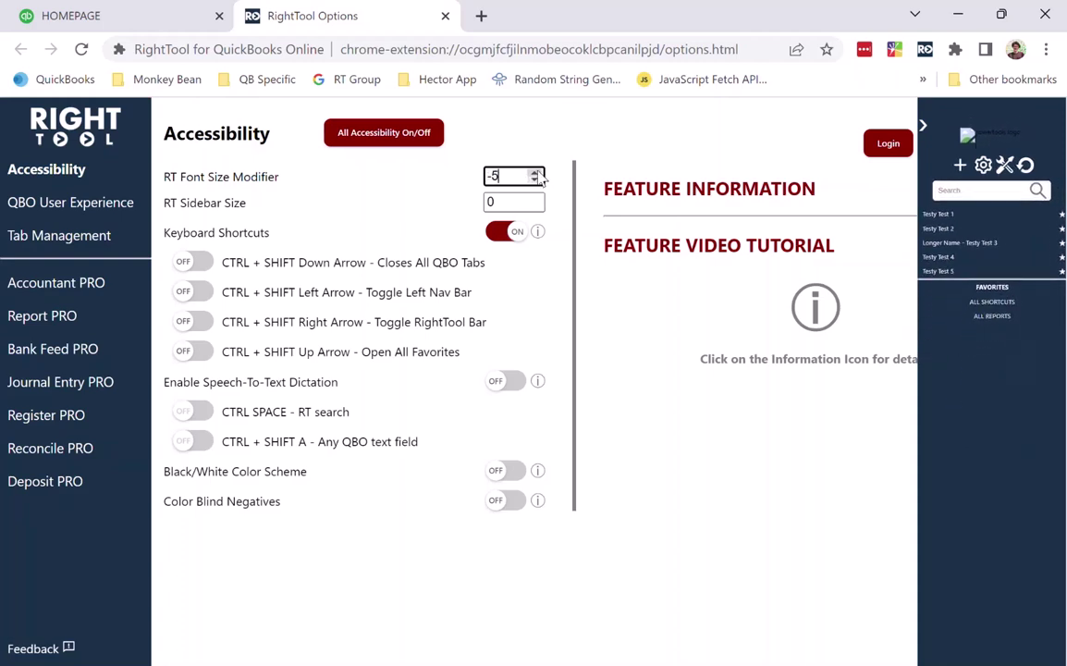
{"action": "type", "text": "0"}
Set RT Sidebar Size to 1 with the spinner
{"action": "left_click", "coordinate": [534, 197]}
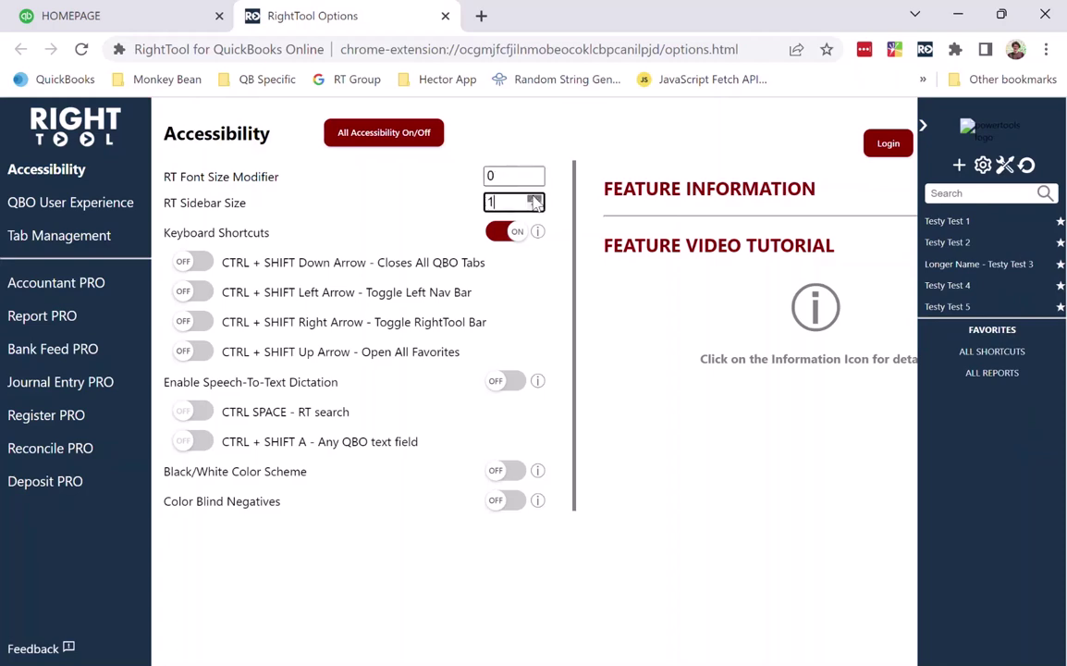
{"action": "double_click", "coordinate": [535, 198]}
{"action": "left_click", "coordinate": [534, 197]}
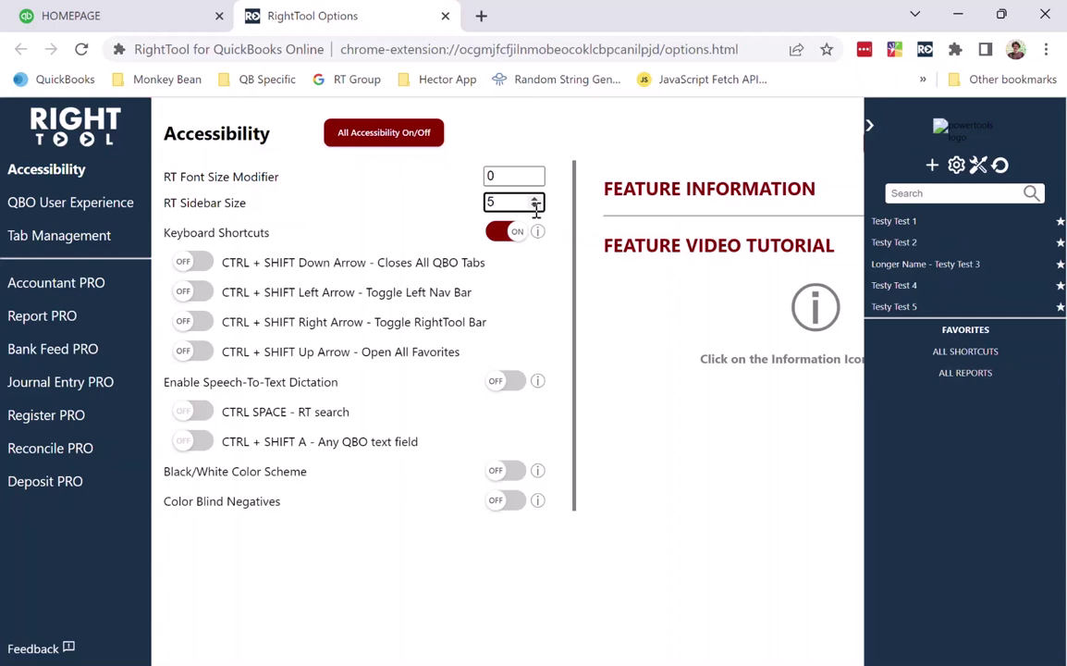
{"action": "left_click", "coordinate": [535, 207]}
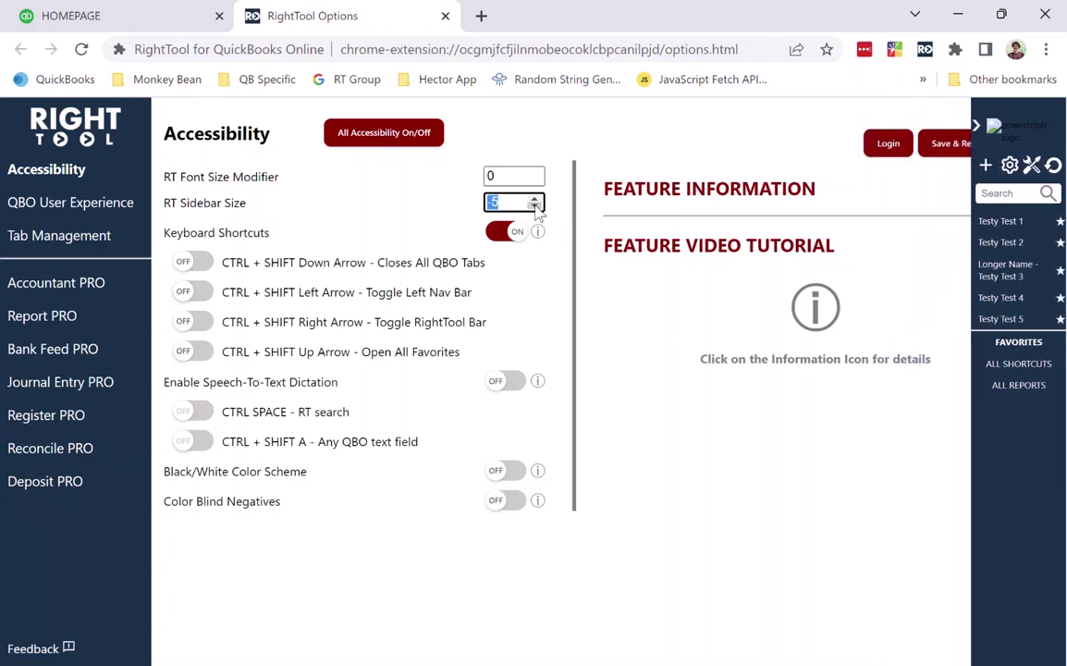
{"action": "left_click", "coordinate": [535, 198]}
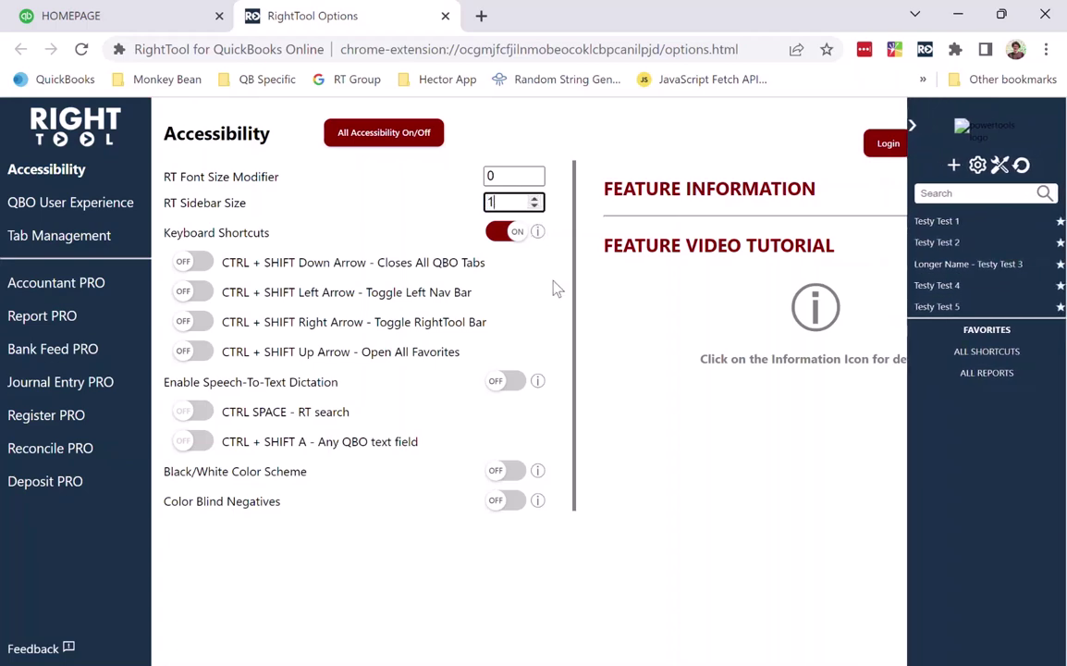
{"action": "left_click", "coordinate": [633, 374]}
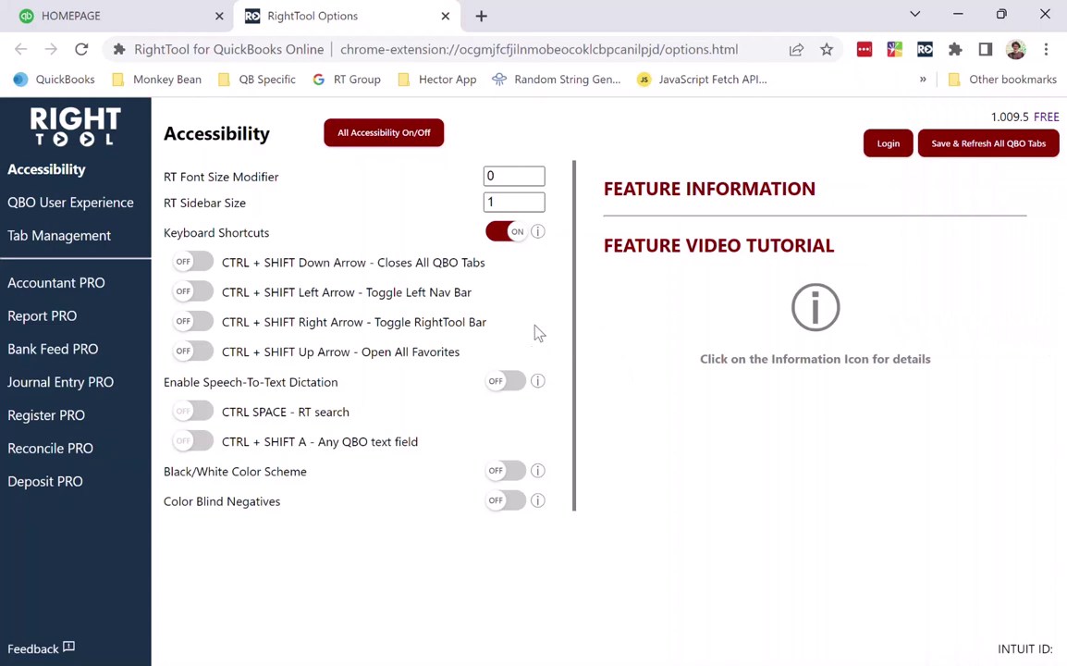
Turn off Auto-Close Left Nav under QBO User Experience and return to the homepage
{"action": "left_click", "coordinate": [68, 208]}
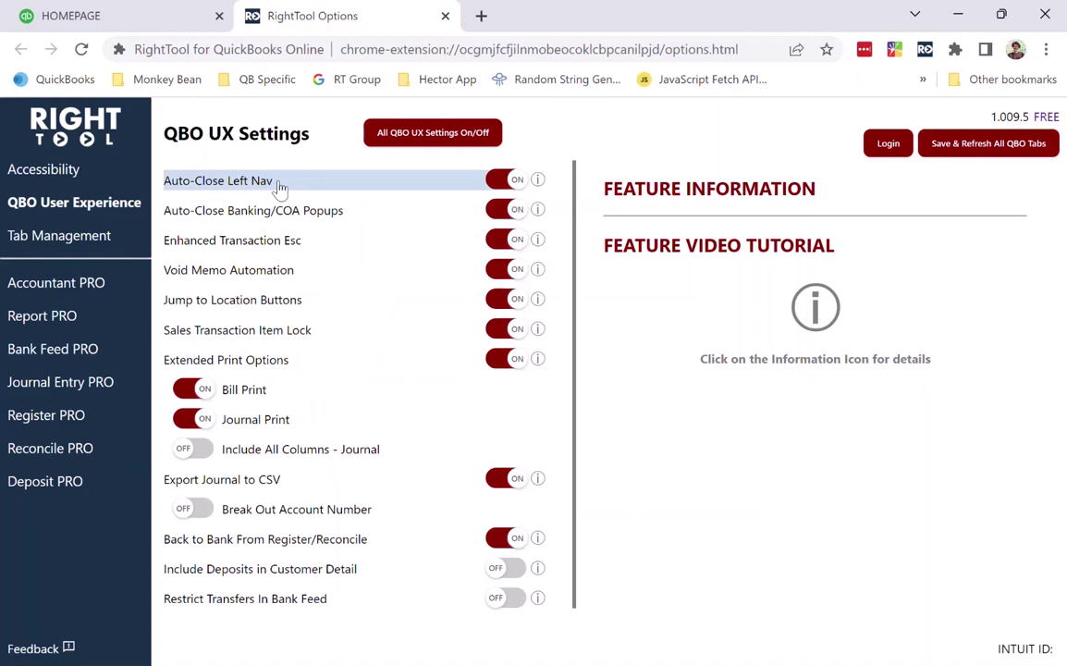
{"action": "left_click", "coordinate": [277, 185]}
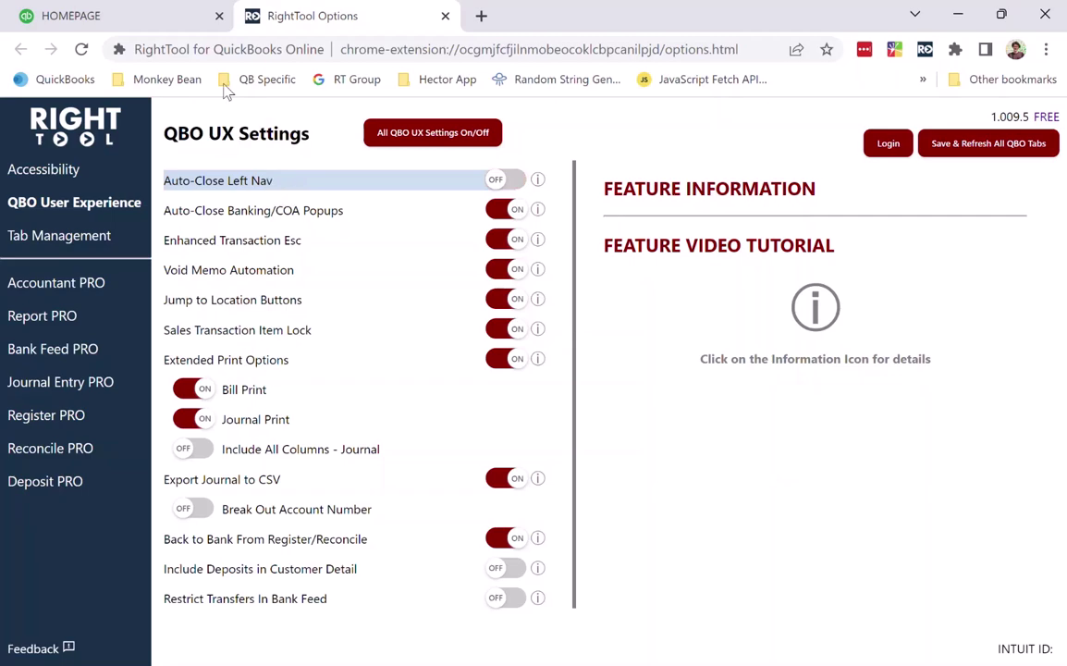
{"action": "left_click", "coordinate": [83, 20]}
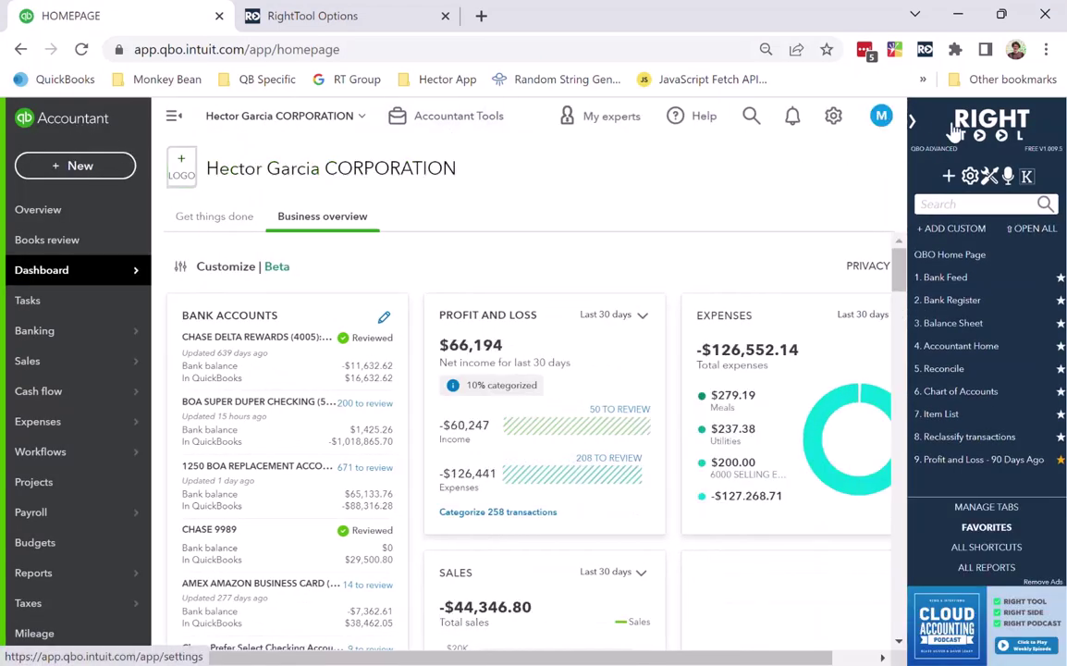
Collapse the RightTool sidebar and bring the RightTool Options tab forward
{"action": "left_click", "coordinate": [924, 151]}
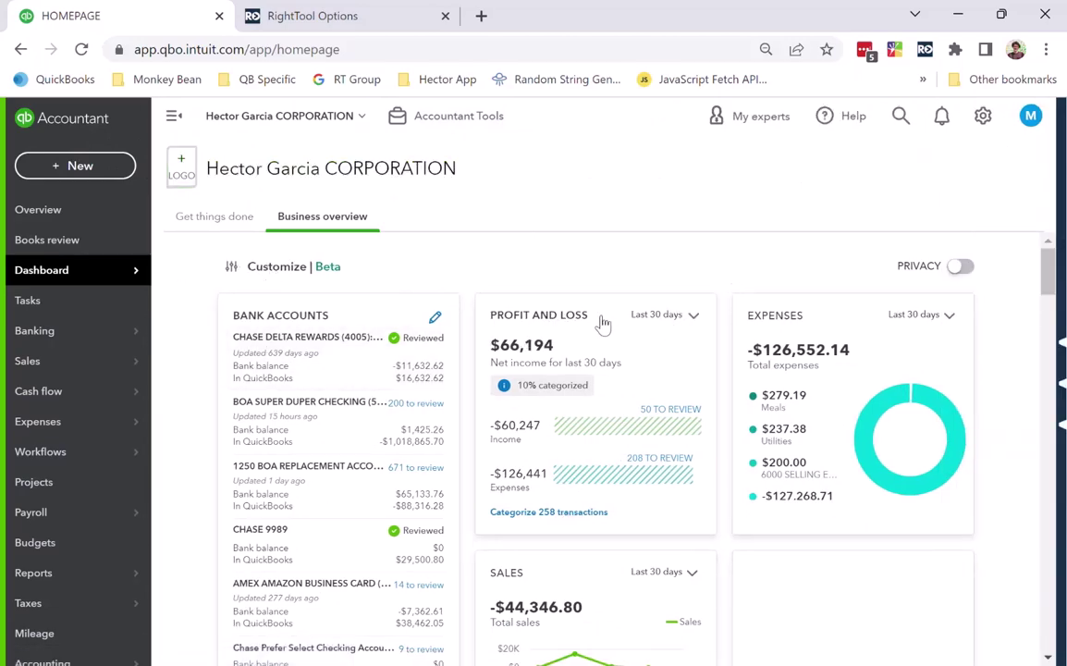
{"action": "left_click", "coordinate": [324, 19]}
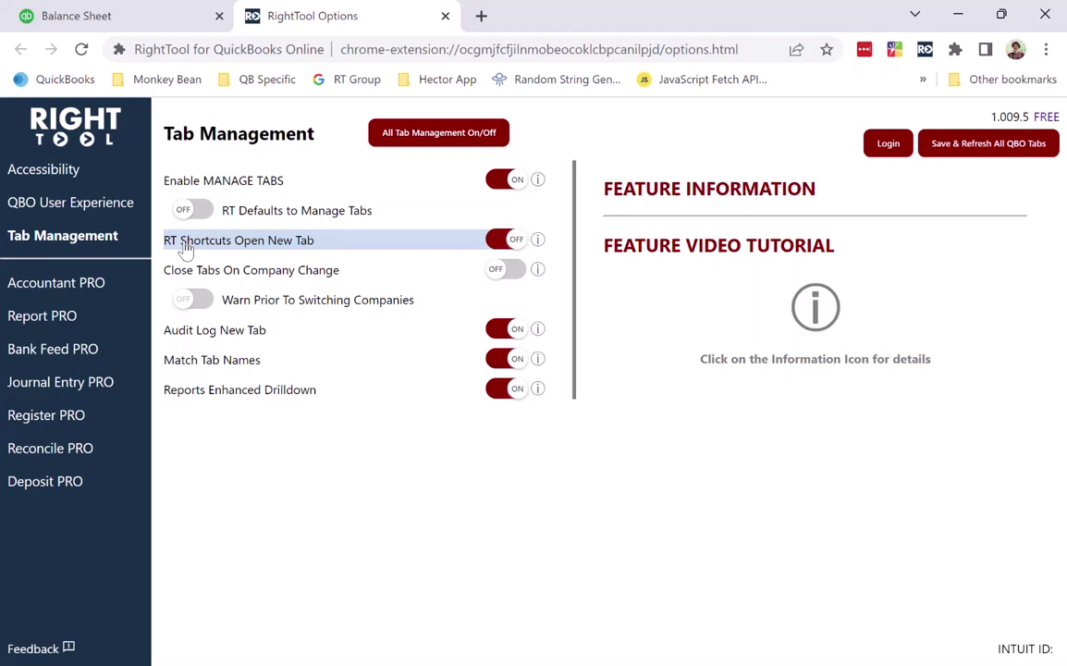
Turn off RT Shortcuts Open New Tab, test it with Bank Register, then open Bank Feed in a new tab
{"action": "left_click", "coordinate": [185, 248]}
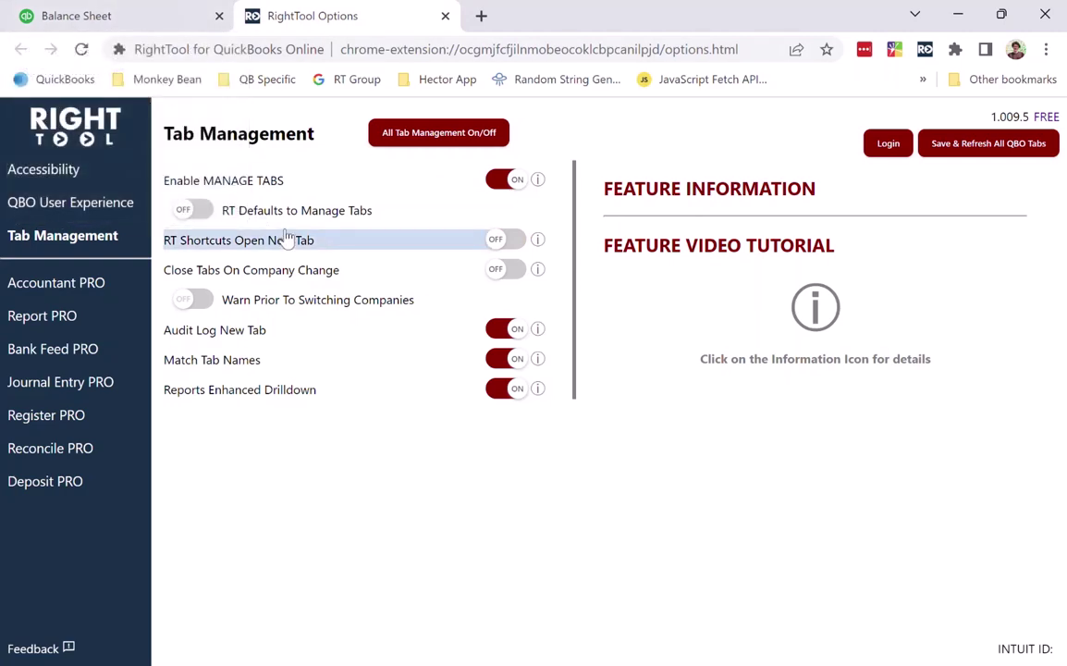
{"action": "left_click", "coordinate": [131, 16]}
{"action": "left_click", "coordinate": [82, 49]}
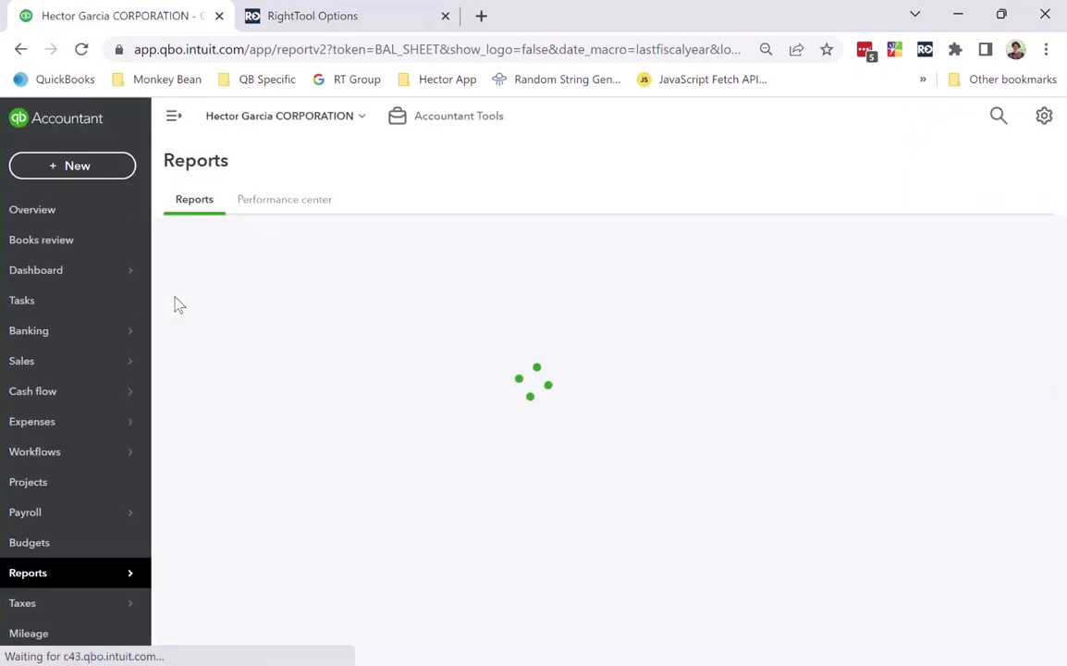
{"action": "scroll", "coordinate": [181, 305], "scroll_direction": "down", "scroll_amount": 3}
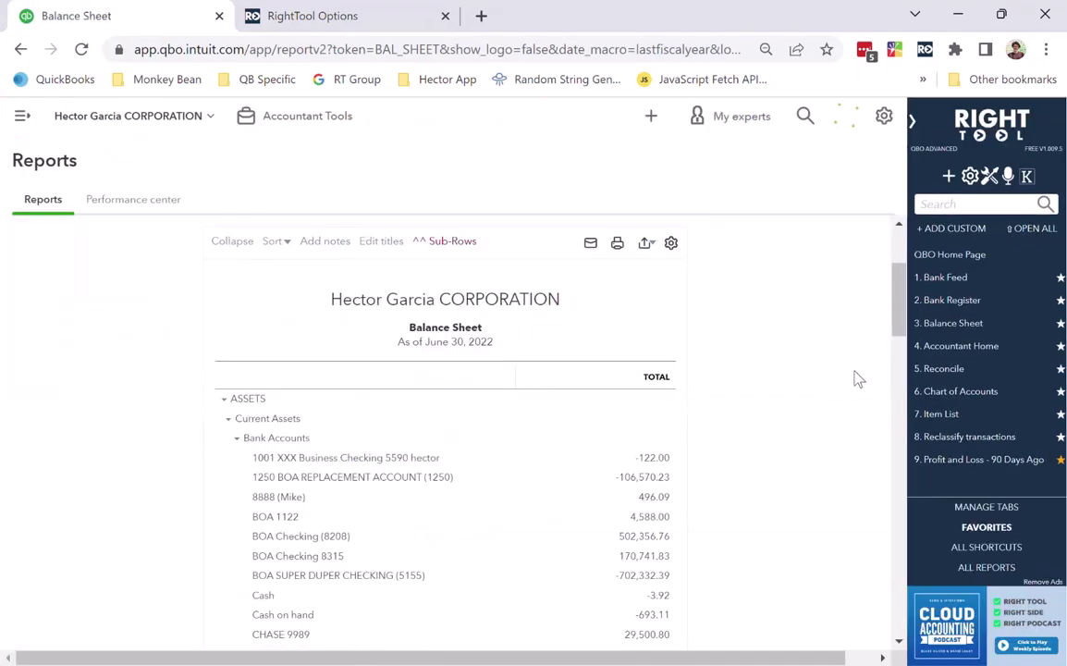
{"action": "left_click", "coordinate": [967, 305]}
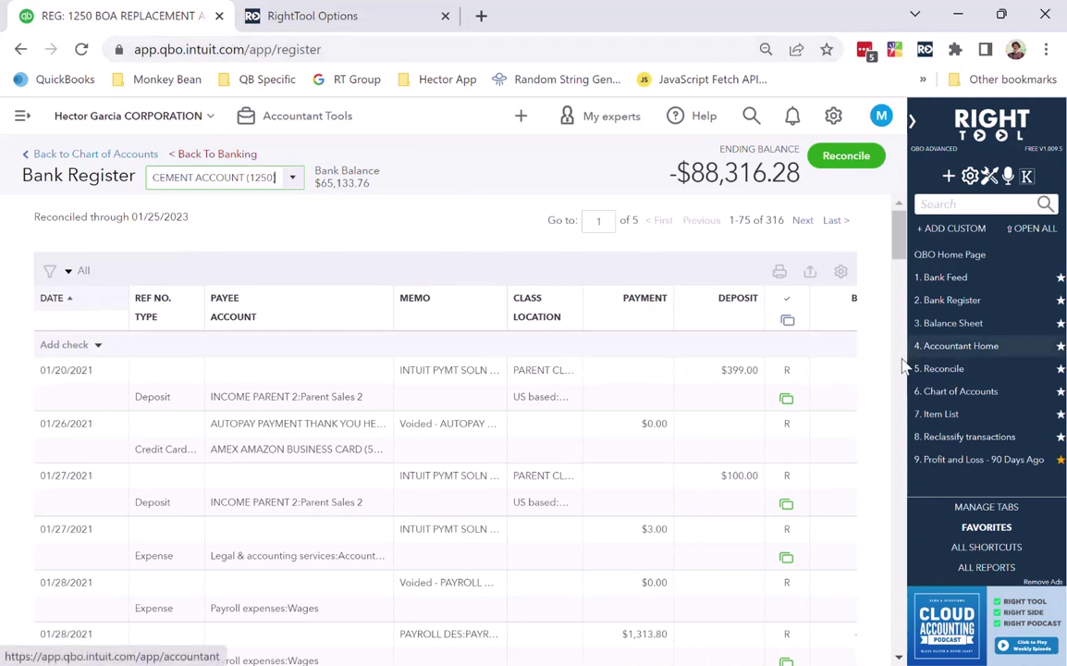
{"action": "right_click", "coordinate": [957, 286]}
{"action": "left_click", "coordinate": [902, 301]}
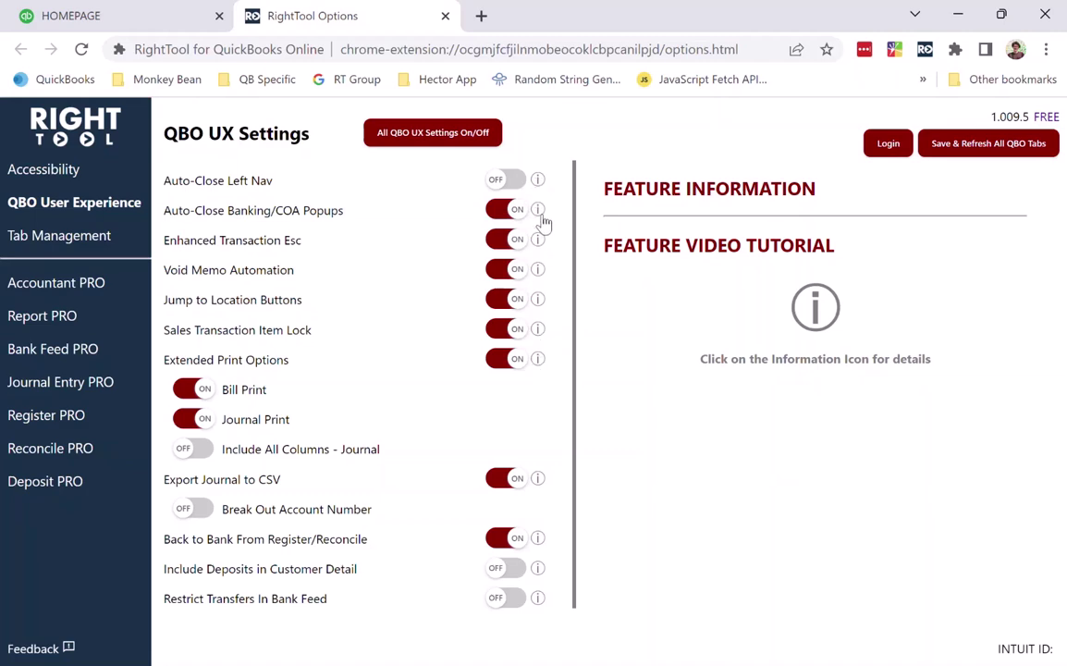
Read the Auto-Close Banking/COA Popups details, glance at Tab Management, then return to QBO User Experience
{"action": "left_click", "coordinate": [539, 211]}
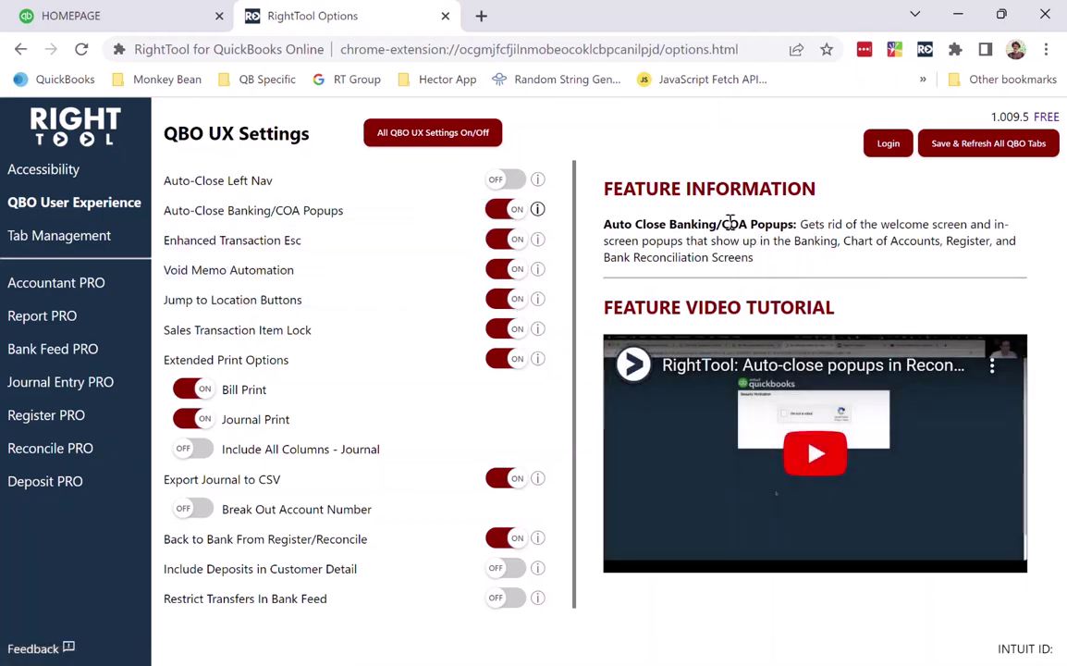
{"action": "left_click_drag", "start_coordinate": [605, 223], "coordinate": [755, 266]}
{"action": "left_click", "coordinate": [816, 269]}
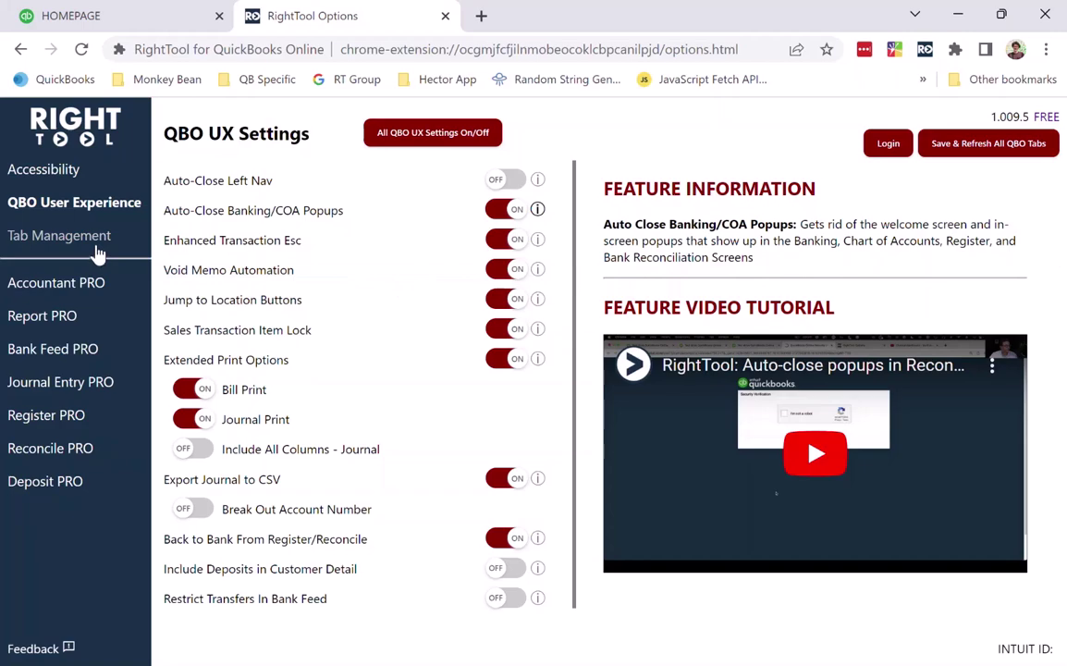
{"action": "left_click", "coordinate": [97, 245]}
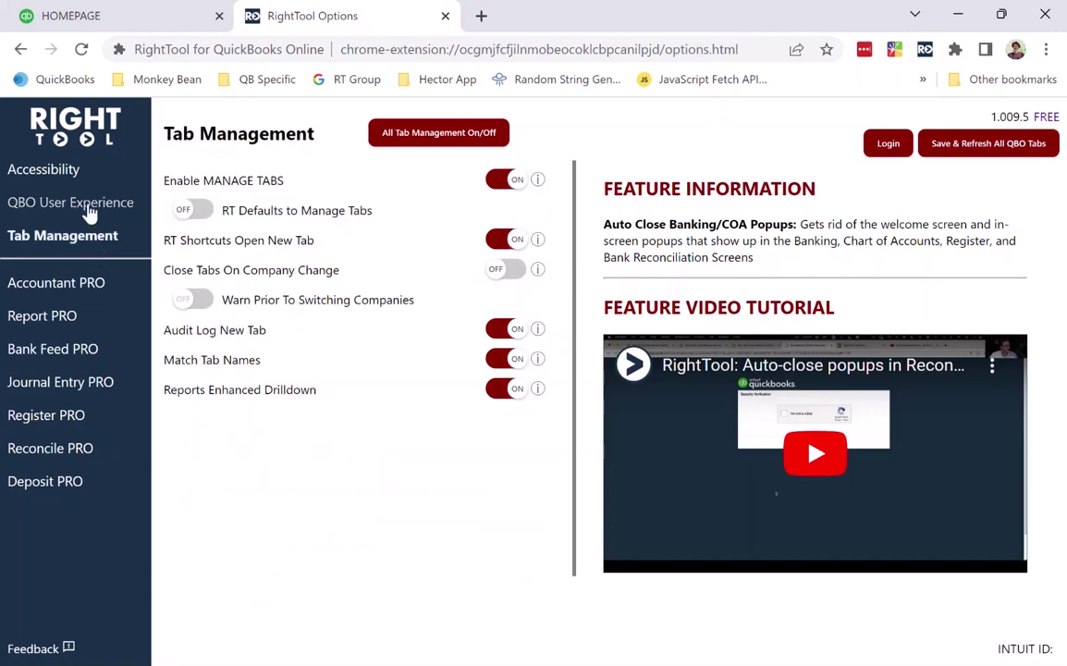
{"action": "left_click", "coordinate": [90, 205]}
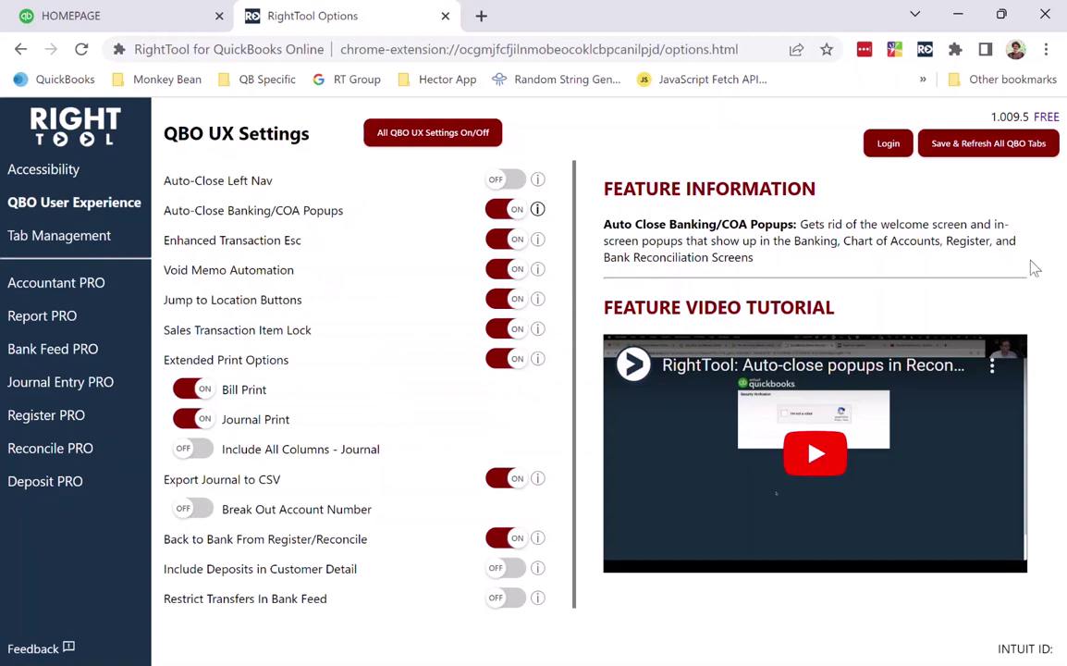
Show the Register PRO settings, with all three options off and Batch Delete And Unreconcile explained
{"action": "left_click", "coordinate": [56, 415]}
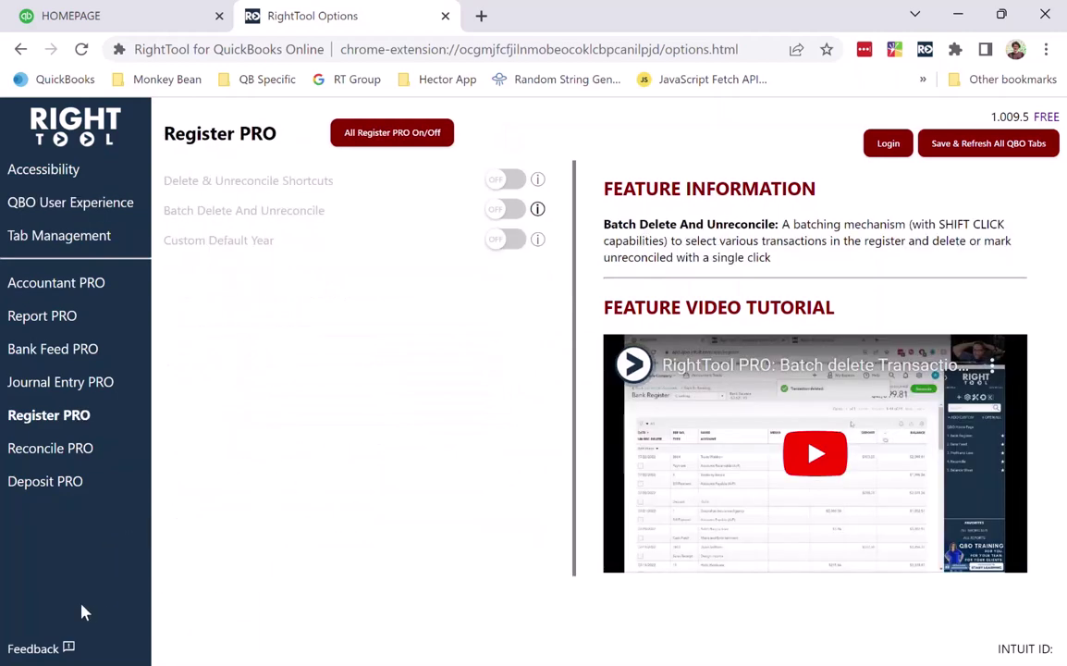